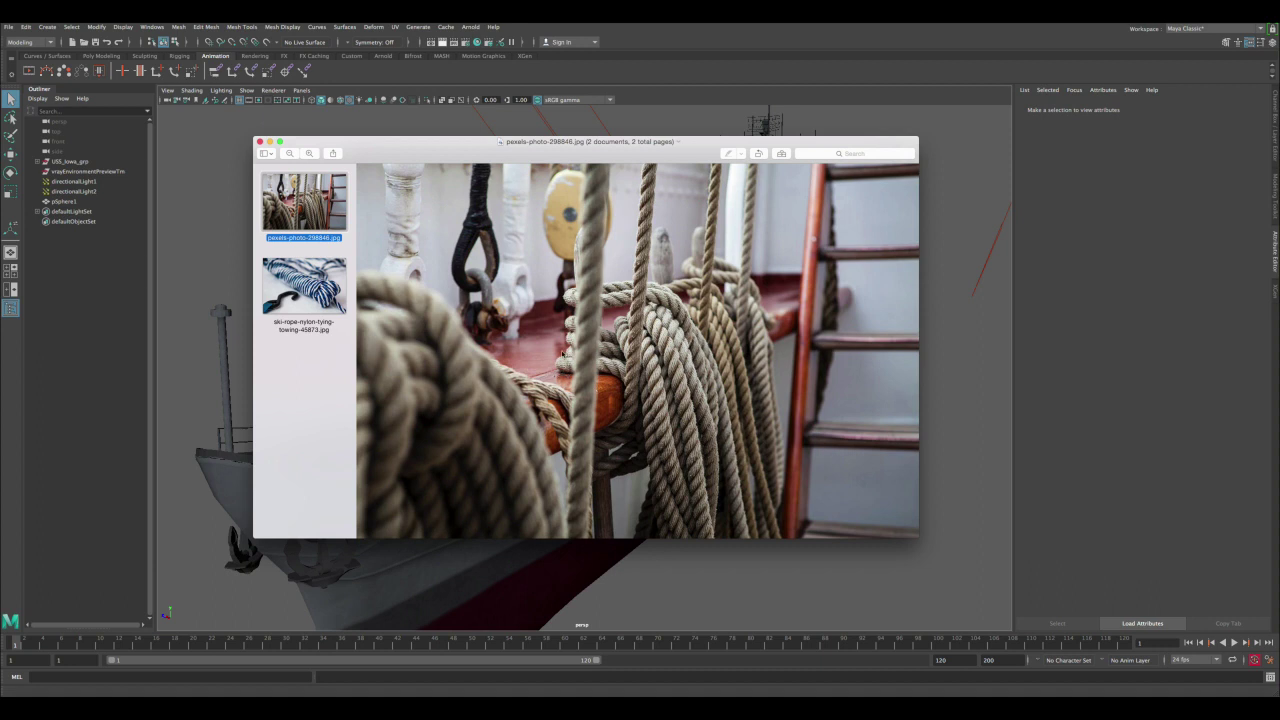
Step: Examine the shading where ropes touch in the two rope reference photos, and put the image window away
{"action": "left_click_drag", "start_coordinate": [550, 358], "coordinate": [597, 393]}
{"action": "left_click", "coordinate": [555, 356]}
{"action": "left_click_drag", "start_coordinate": [554, 358], "coordinate": [629, 395]}
{"action": "left_click_drag", "start_coordinate": [687, 311], "coordinate": [715, 364]}
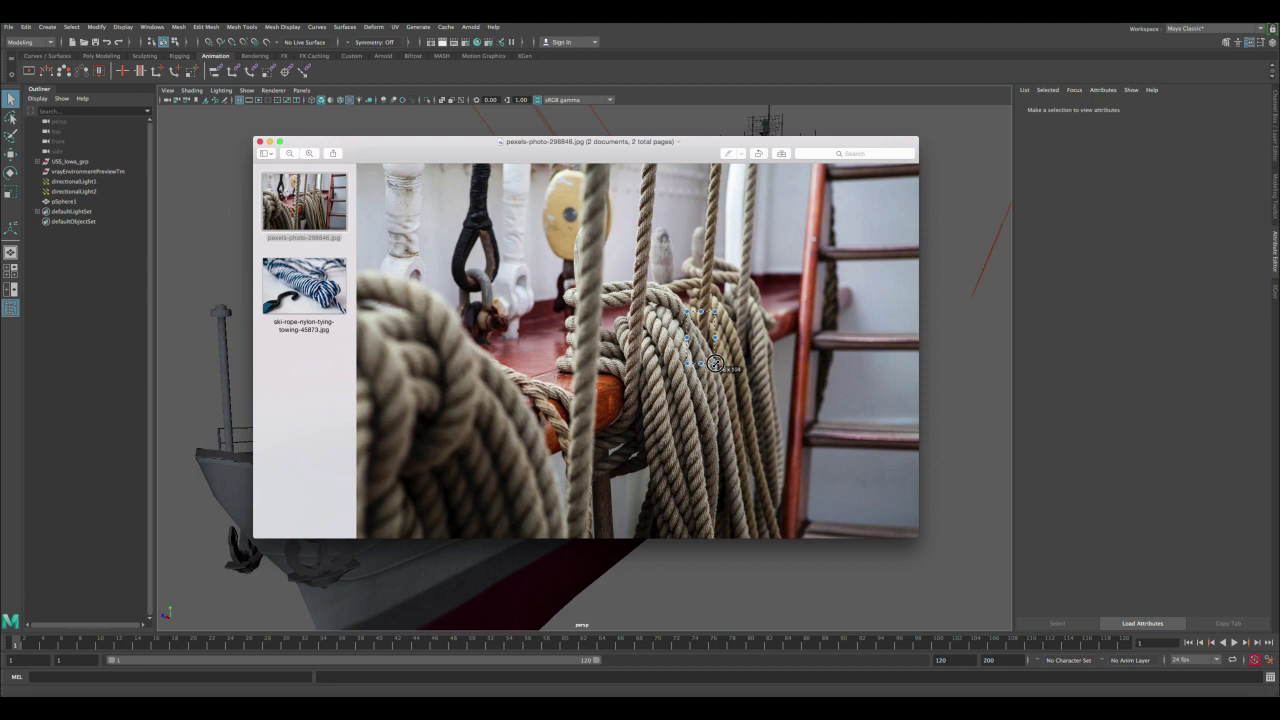
{"action": "left_click_drag", "start_coordinate": [638, 380], "coordinate": [658, 455]}
{"action": "left_click", "coordinate": [622, 343]}
{"action": "left_click_drag", "start_coordinate": [455, 268], "coordinate": [501, 302]}
{"action": "left_click", "coordinate": [318, 289]}
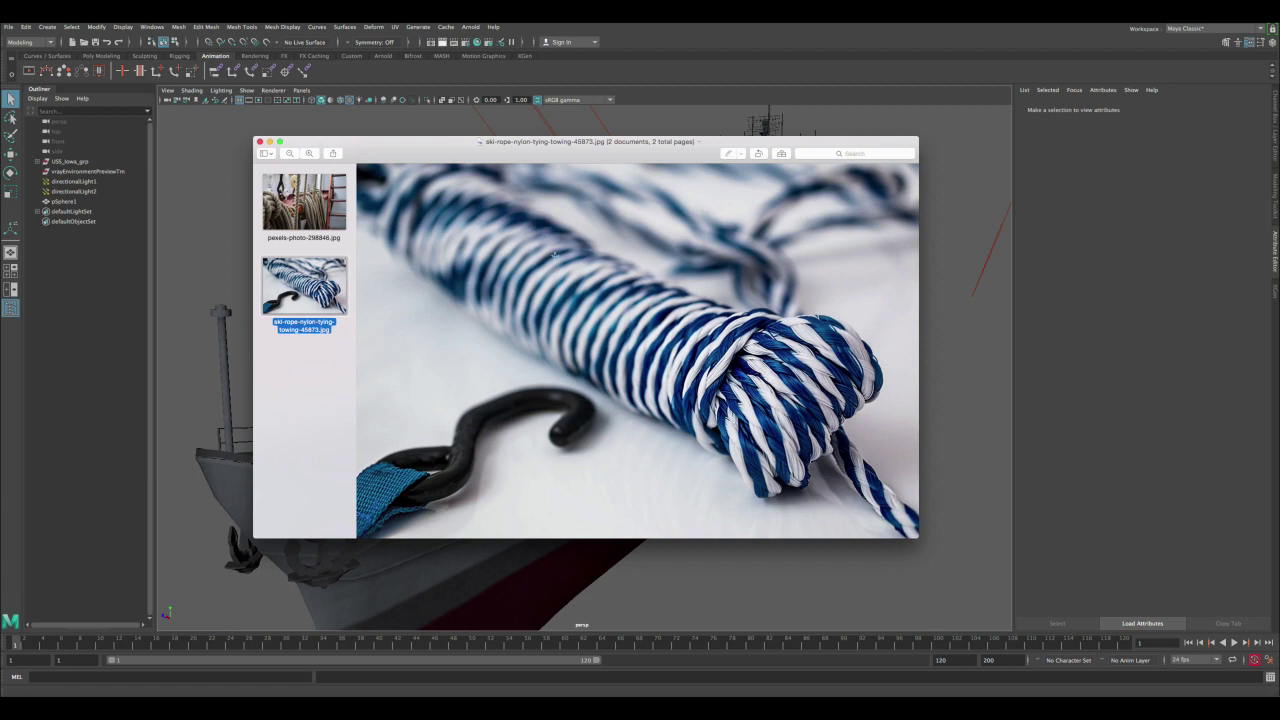
{"action": "left_click", "coordinate": [269, 143]}
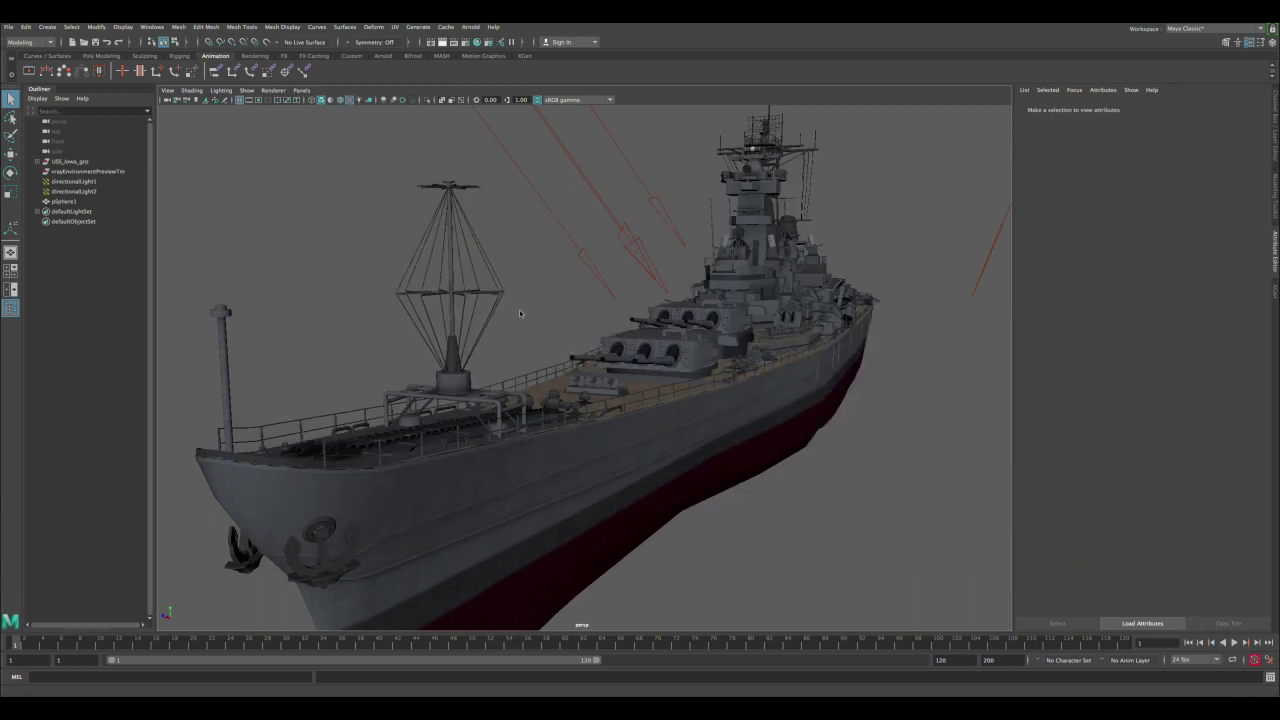
Step: Inspect the battleship model from the bow along the deck guns, railings and superstructure up to the main turrets
{"action": "left_click_drag", "start_coordinate": [565, 310], "coordinate": [687, 334], "text": "alt"}
{"action": "left_click_drag", "start_coordinate": [544, 347], "coordinate": [686, 384], "text": "alt"}
{"action": "right_click_drag", "start_coordinate": [686, 384], "coordinate": [692, 407], "text": "alt"}
{"action": "middle_click_drag", "start_coordinate": [692, 407], "coordinate": [631, 351], "text": "alt"}
{"action": "right_click_drag", "start_coordinate": [631, 351], "coordinate": [669, 422], "text": "alt"}
{"action": "left_click_drag", "start_coordinate": [517, 474], "coordinate": [597, 380], "text": "alt"}
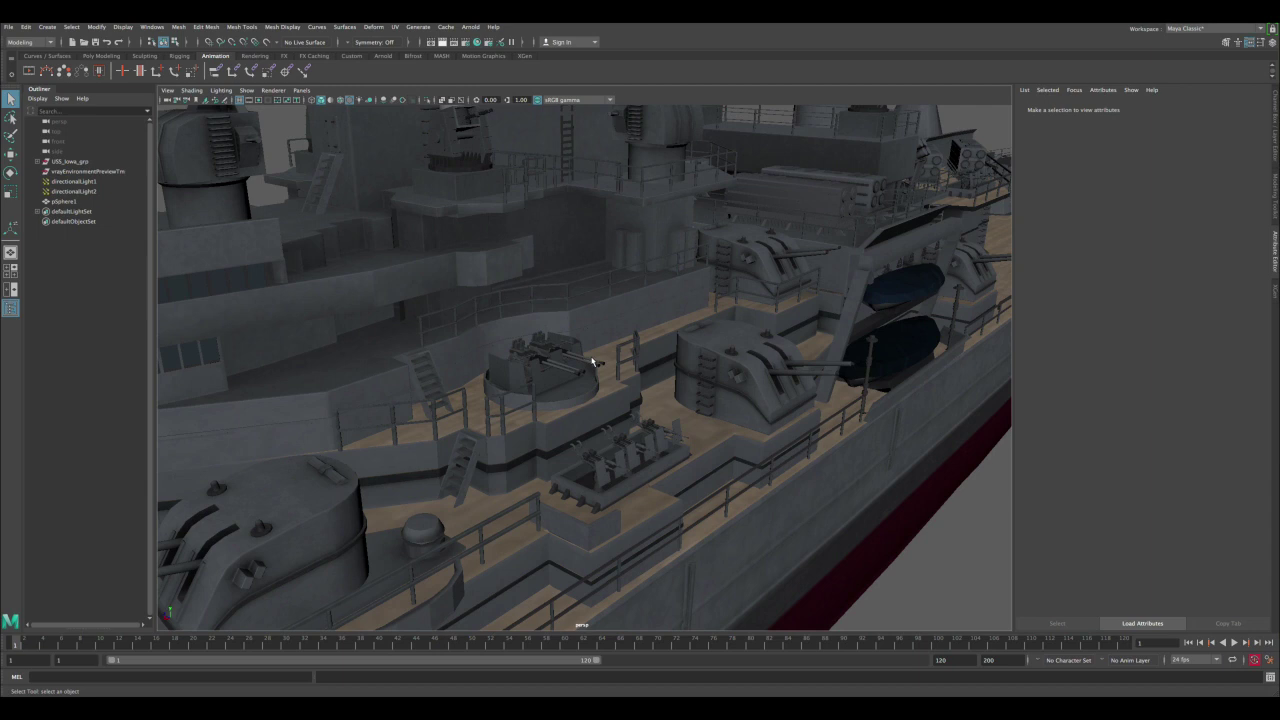
{"action": "right_click_drag", "start_coordinate": [551, 381], "coordinate": [534, 362], "text": "alt"}
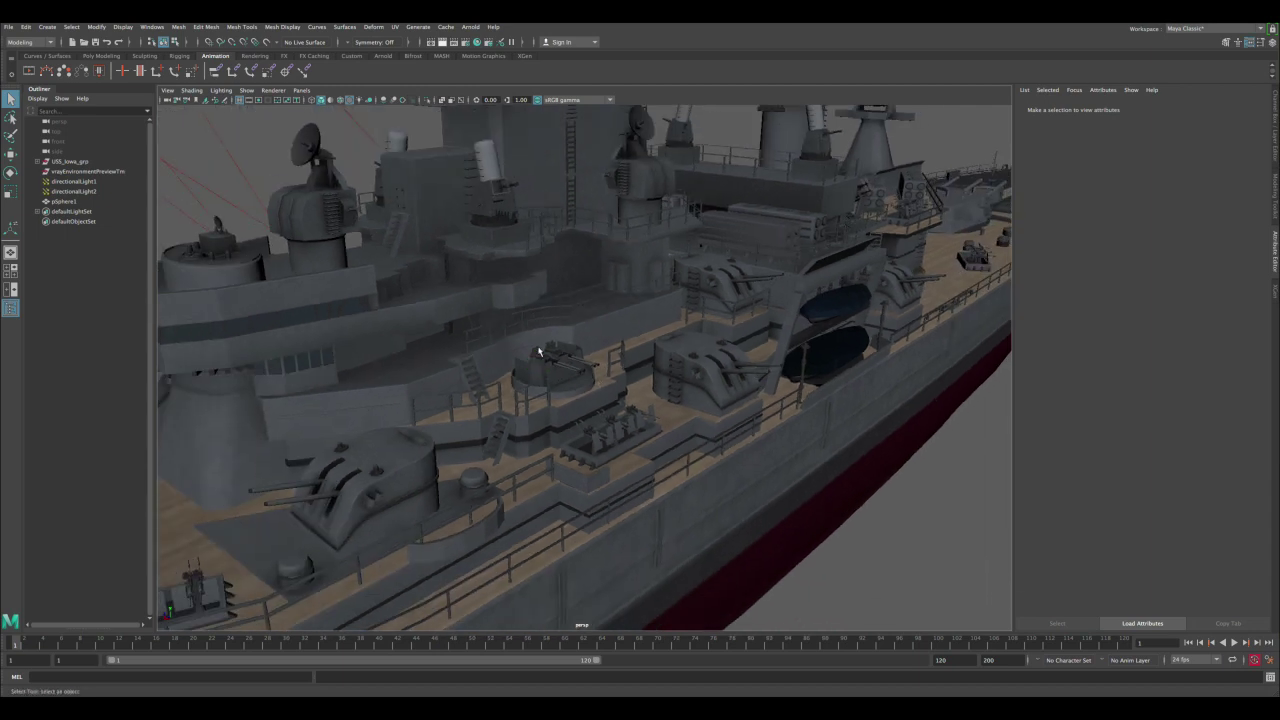
{"action": "mouse_move", "coordinate": [624, 376]}
{"action": "left_mouse_down", "text": "alt"}
{"action": "mouse_move", "coordinate": [614, 368]}
{"action": "mouse_move", "coordinate": [626, 376]}
{"action": "left_mouse_up", "text": "alt"}
{"action": "left_click_drag", "start_coordinate": [719, 353], "coordinate": [527, 346], "text": "alt"}
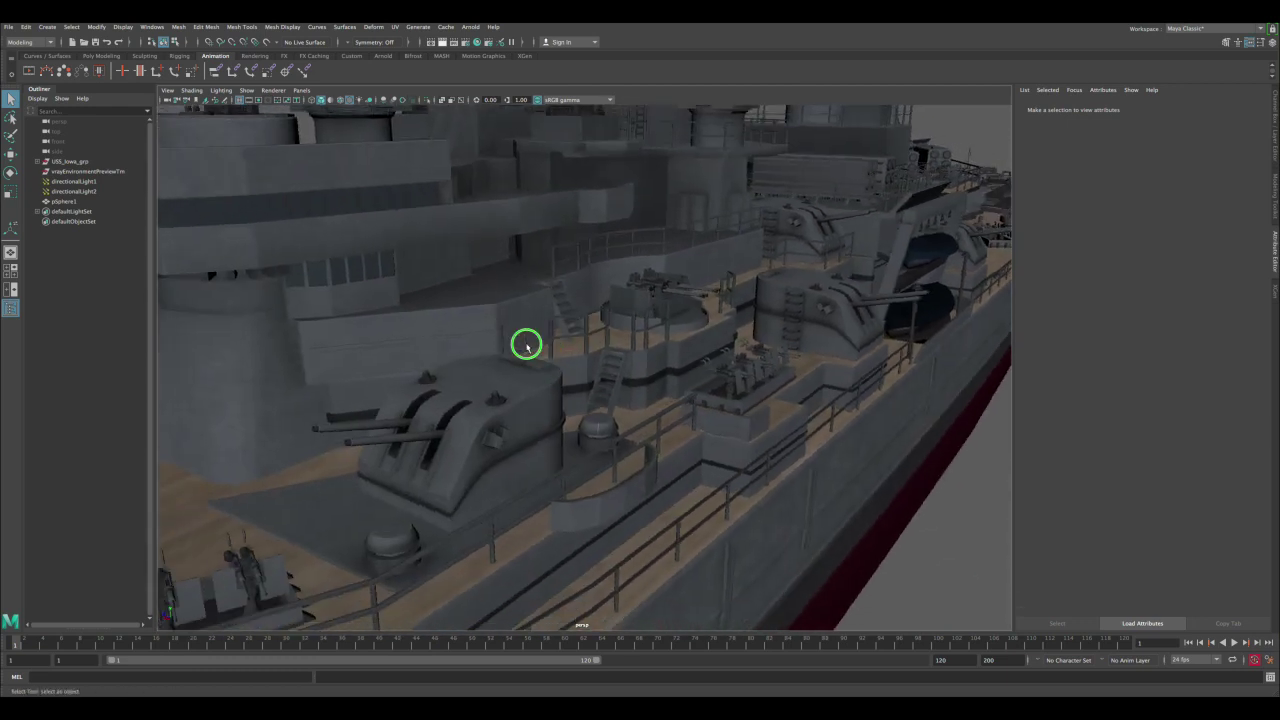
{"action": "right_click_drag", "start_coordinate": [527, 346], "coordinate": [491, 326], "text": "alt"}
{"action": "left_click_drag", "start_coordinate": [491, 326], "coordinate": [496, 328], "text": "alt"}
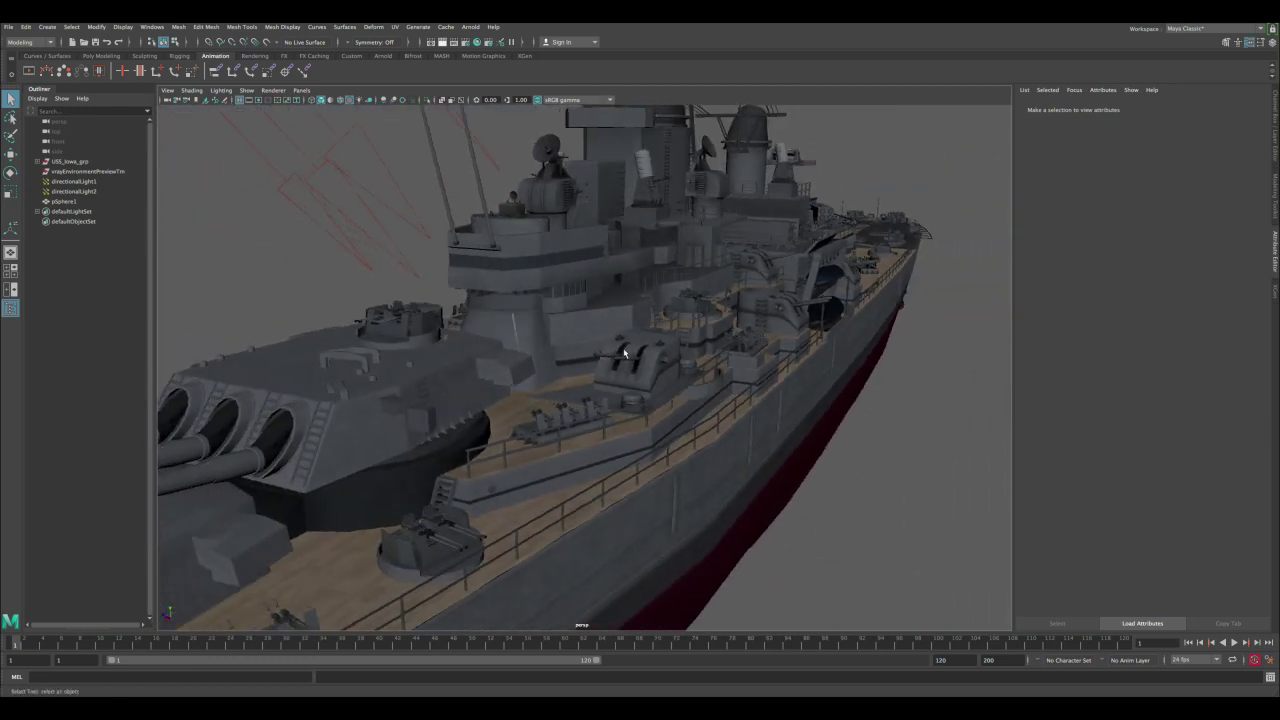
{"action": "left_click_drag", "start_coordinate": [598, 364], "coordinate": [578, 318], "text": "alt"}
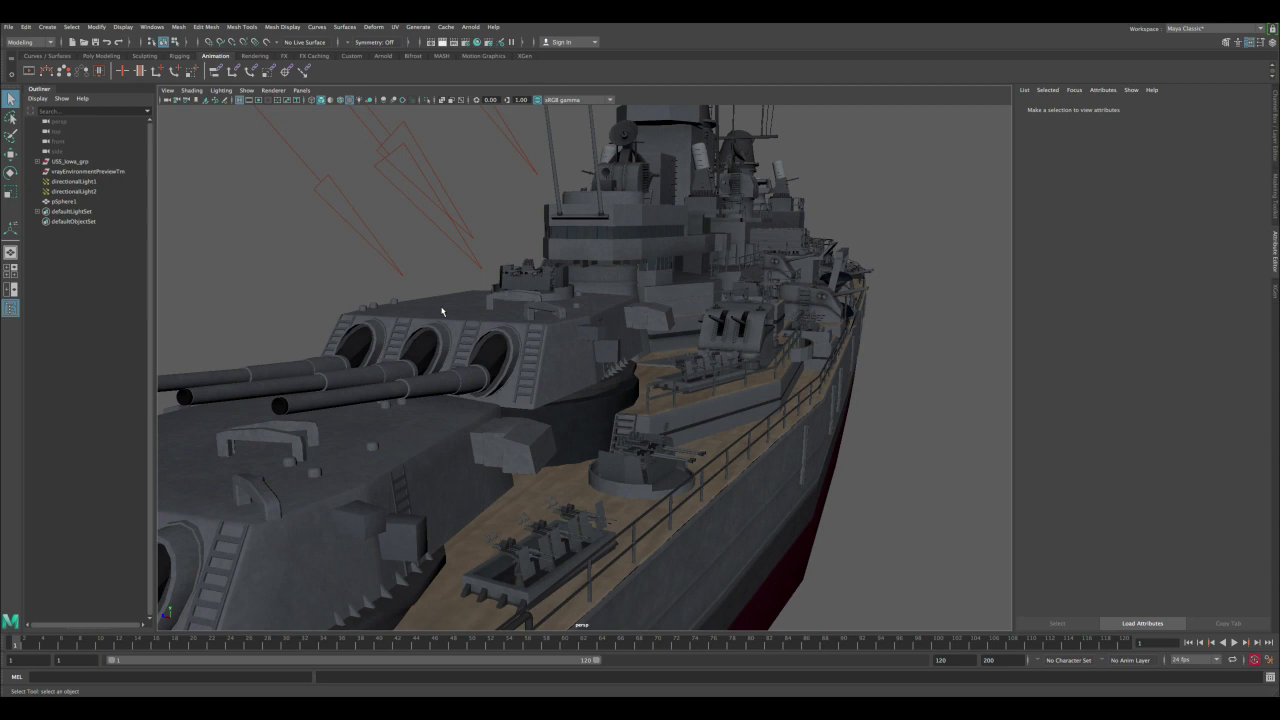
Step: Open Hypershade and inspect the UssIowaShader material used on the ship
{"action": "left_click", "coordinate": [149, 26]}
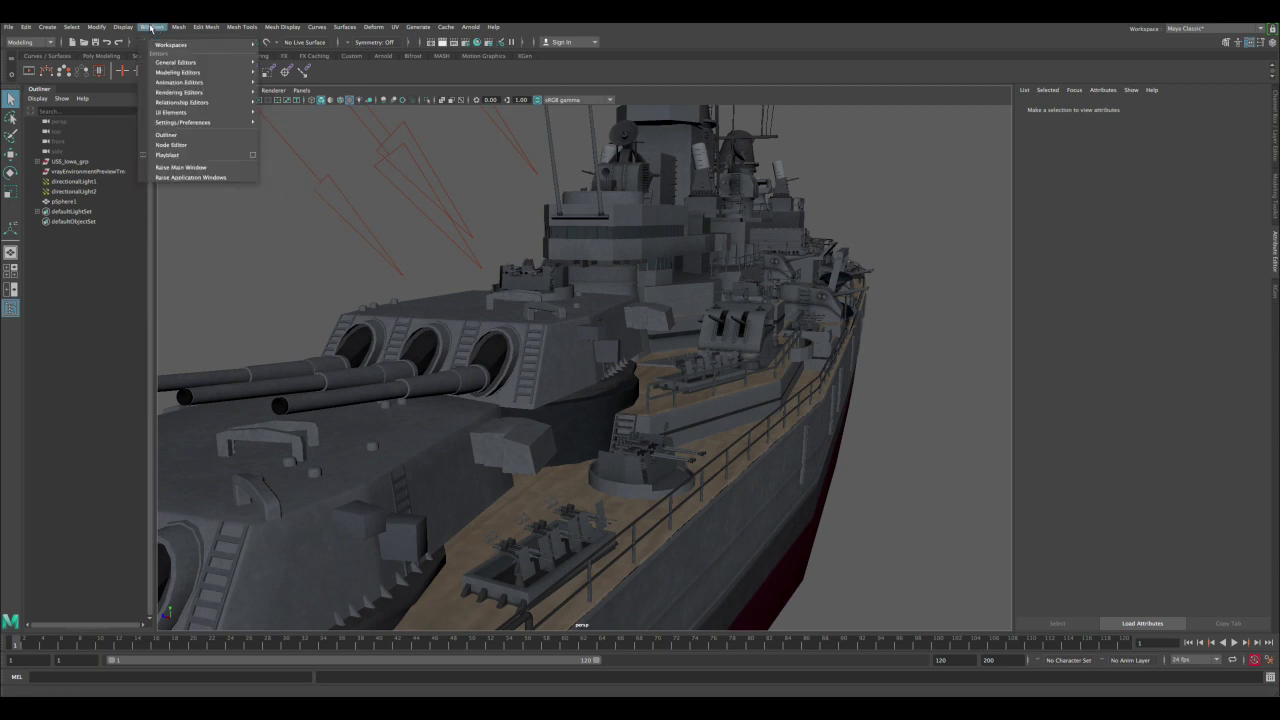
{"action": "mouse_move", "coordinate": [180, 98]}
{"action": "left_click", "coordinate": [290, 124]}
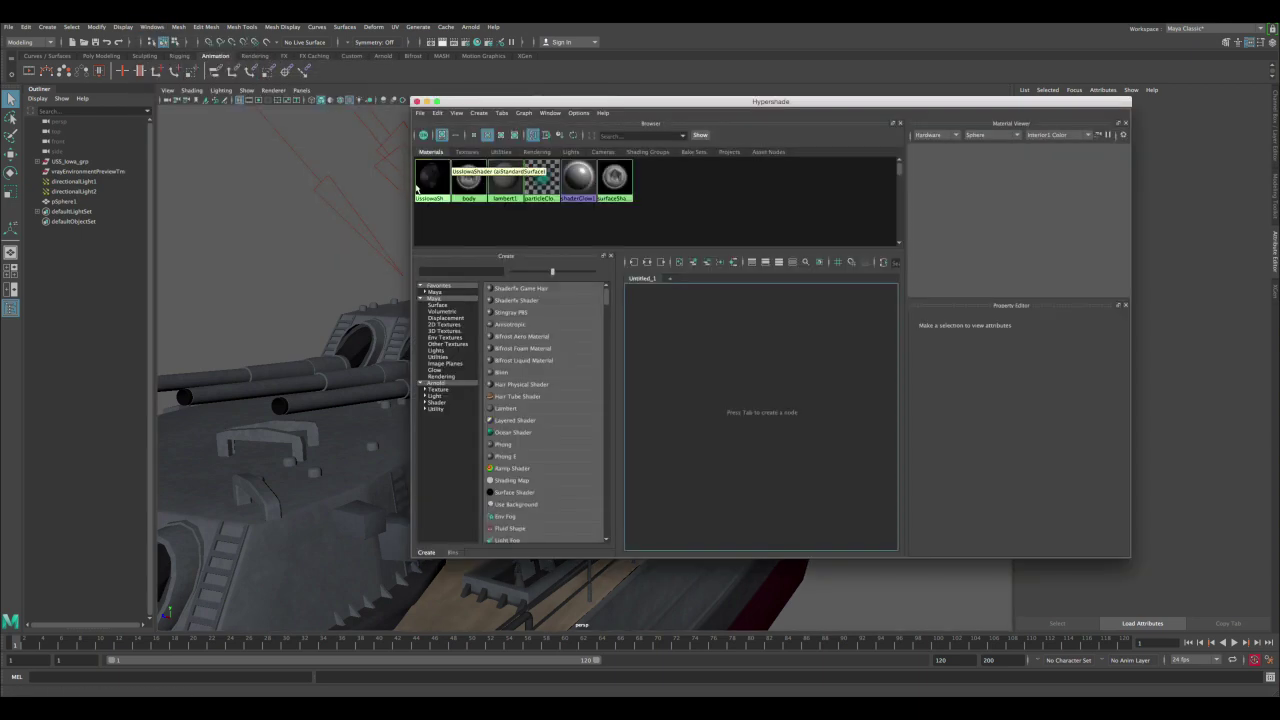
{"action": "left_click", "coordinate": [435, 178]}
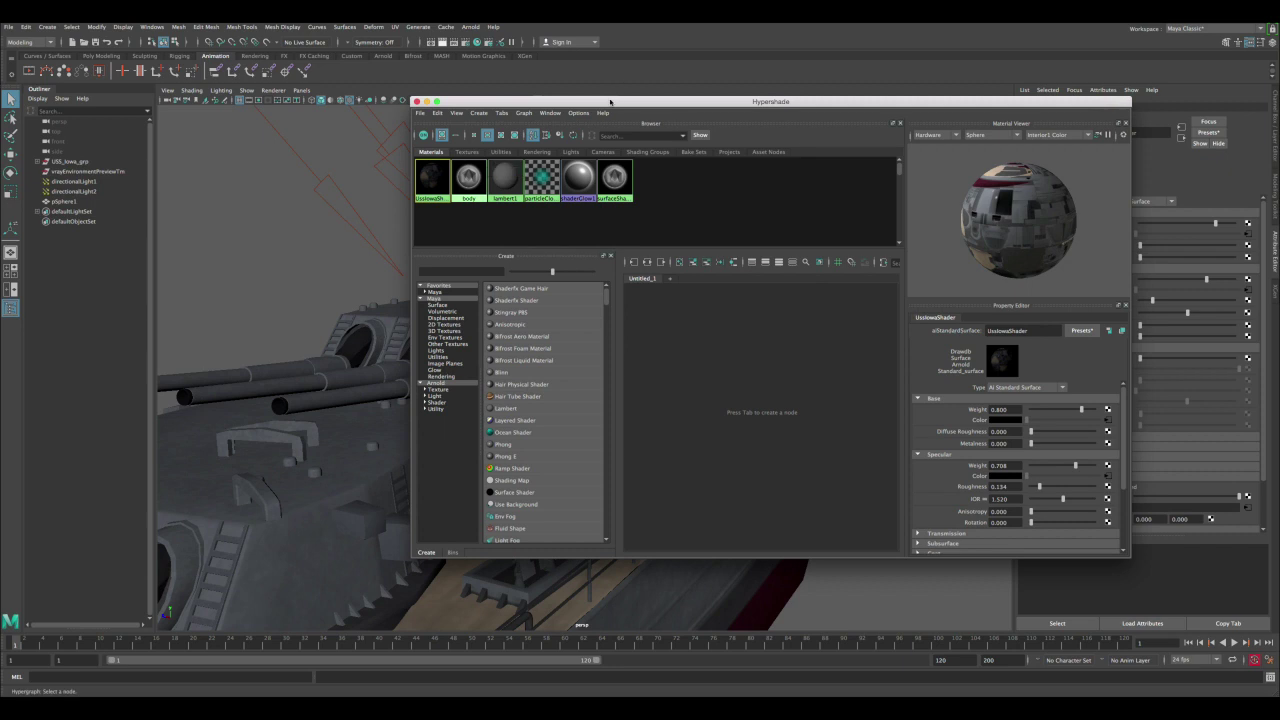
{"action": "left_click_drag", "start_coordinate": [612, 101], "coordinate": [960, 135]}
Step: Hide directionalLight1 and directionalLight2 and close Hypershade
{"action": "right_click_drag", "start_coordinate": [543, 349], "coordinate": [346, 238], "text": "alt"}
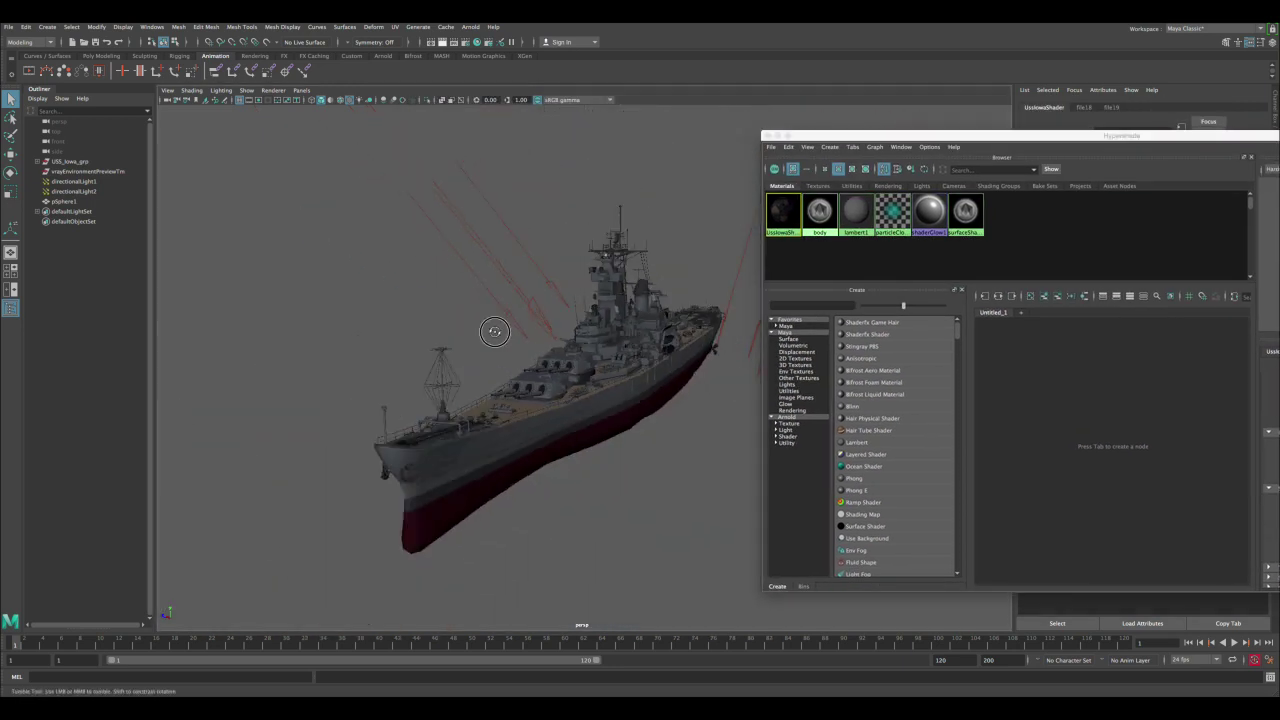
{"action": "left_click_drag", "start_coordinate": [491, 331], "coordinate": [462, 318], "text": "alt"}
{"action": "left_click", "coordinate": [80, 184]}
{"action": "left_click", "coordinate": [75, 191], "text": "shift"}
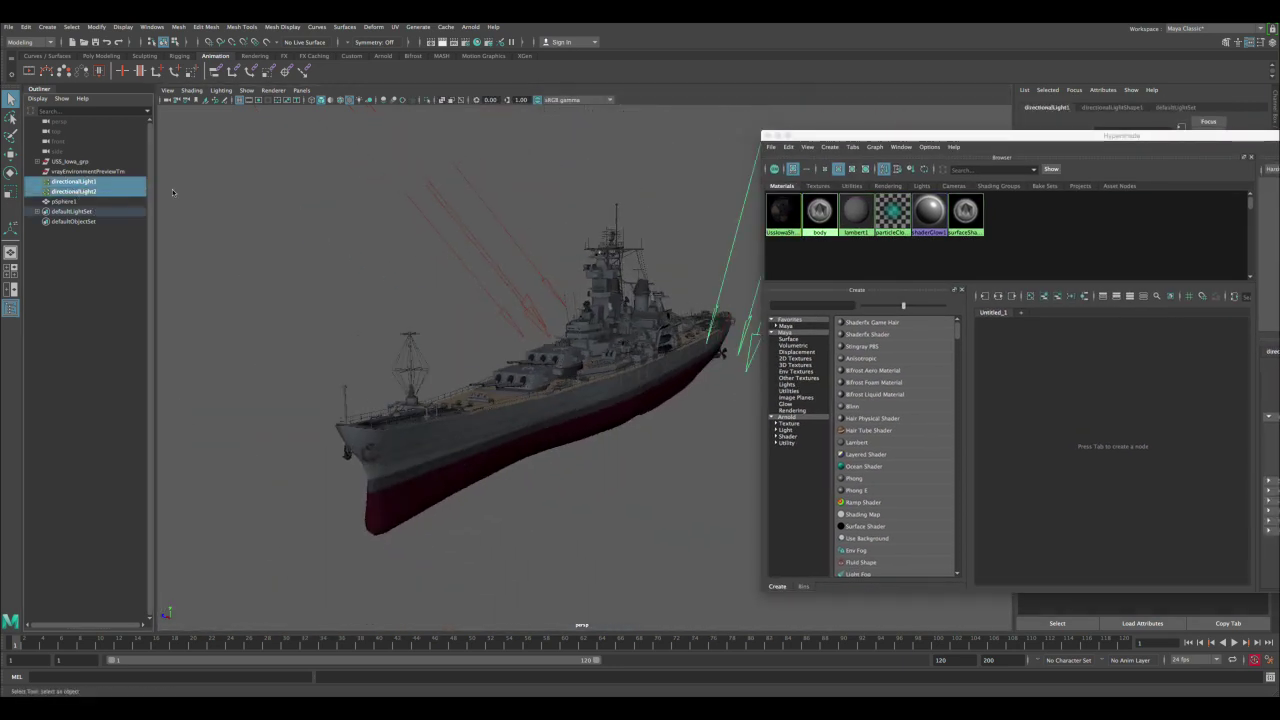
{"action": "left_click_drag", "start_coordinate": [806, 139], "coordinate": [313, 131]}
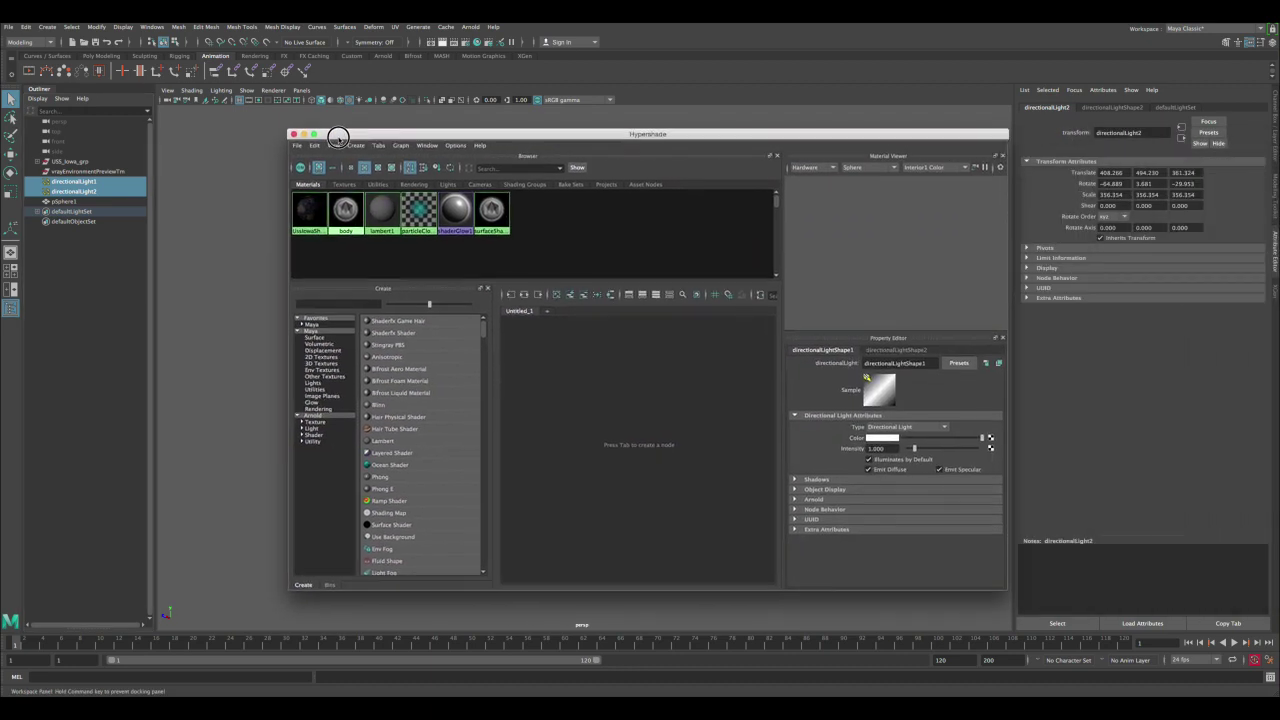
{"action": "left_click_drag", "start_coordinate": [313, 131], "coordinate": [325, 147]}
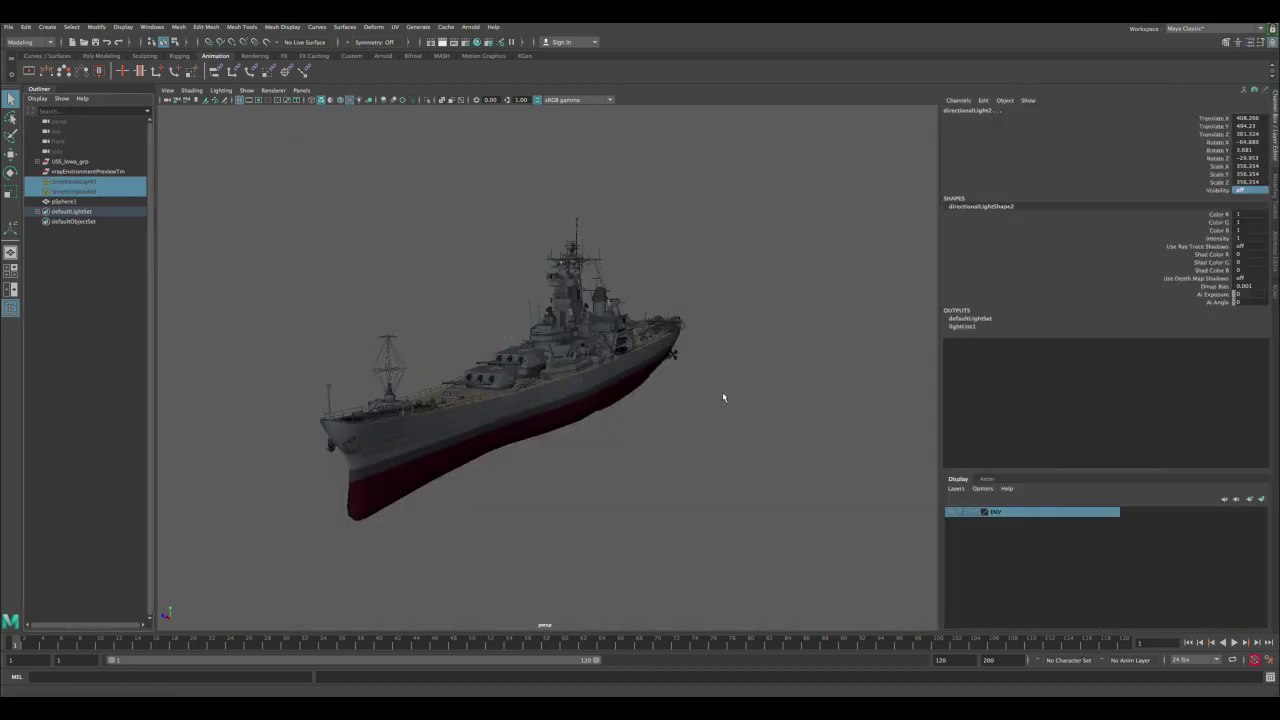
{"action": "left_click", "coordinate": [698, 408]}
Step: Render a closer view of the ship with Arnold without the lights, and close the render window
{"action": "right_click_drag", "start_coordinate": [596, 311], "coordinate": [672, 402], "text": "alt"}
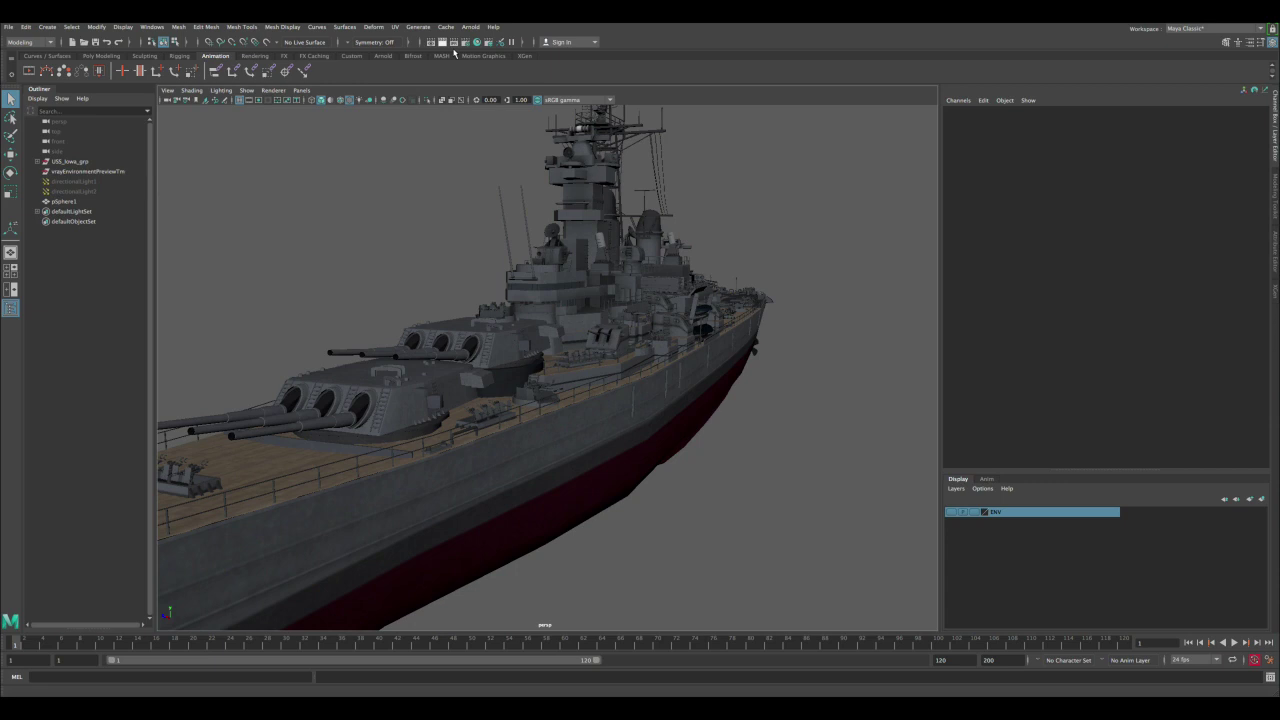
{"action": "left_click", "coordinate": [443, 101]}
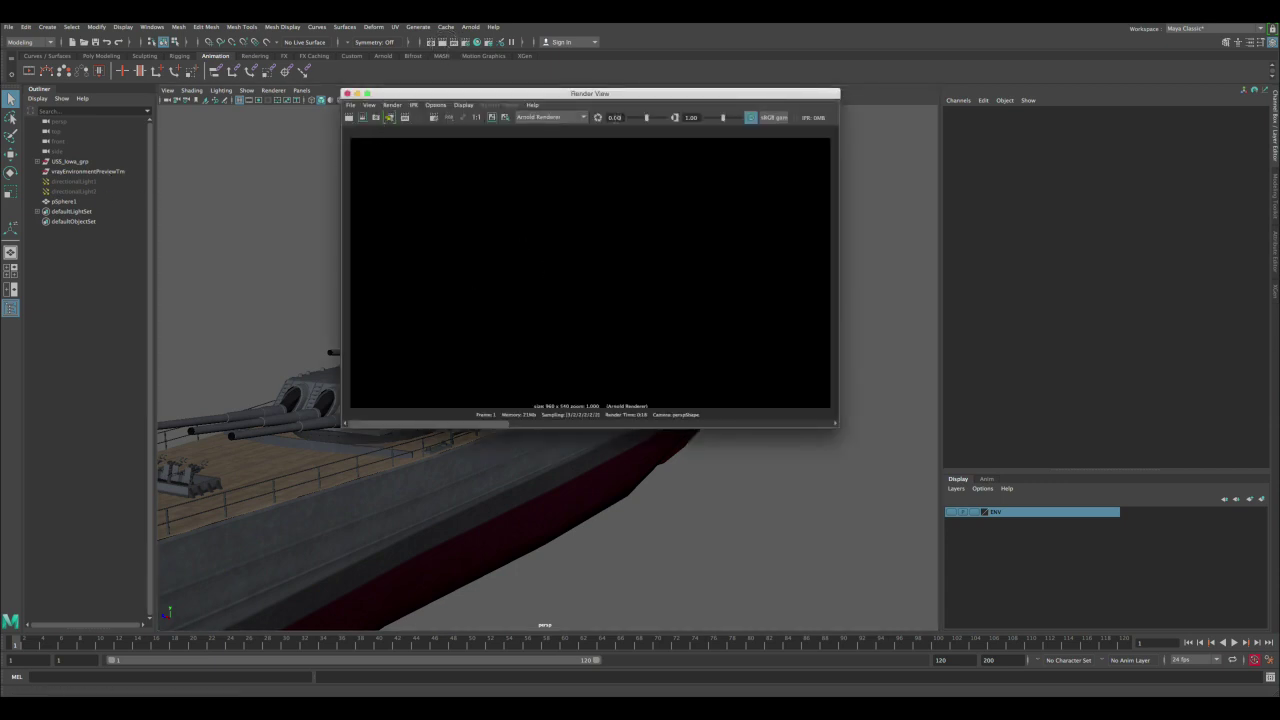
{"action": "left_click", "coordinate": [347, 94]}
Step: Create an Arnold aiAmbientOcclusion shader in Hypershade
{"action": "left_click", "coordinate": [152, 27]}
{"action": "mouse_move", "coordinate": [170, 72]}
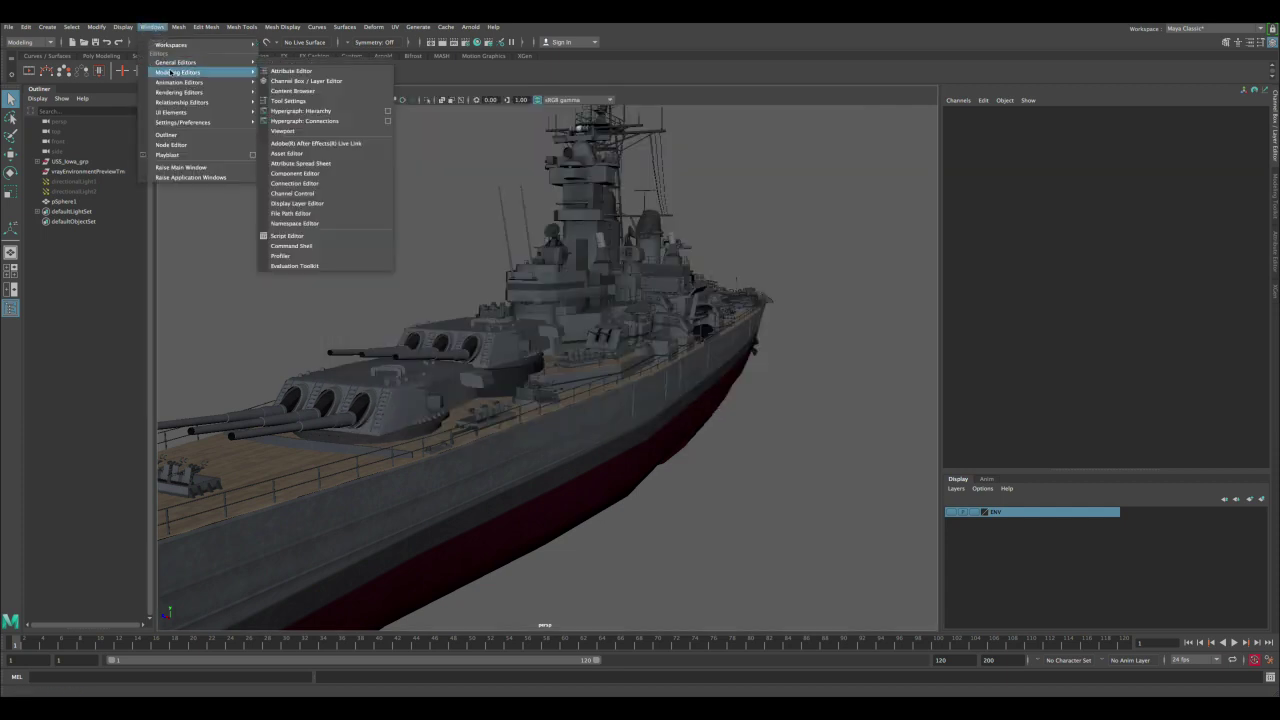
{"action": "mouse_move", "coordinate": [190, 92]}
{"action": "left_click", "coordinate": [305, 121]}
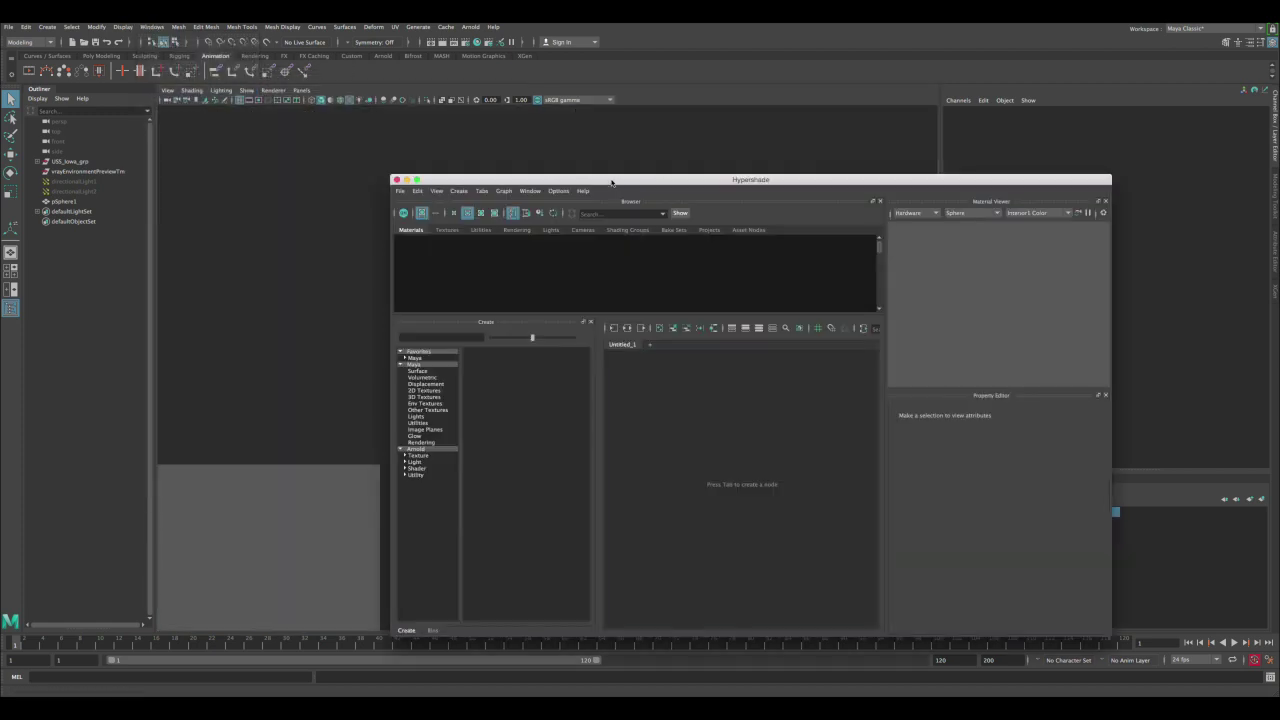
{"action": "left_click_drag", "start_coordinate": [609, 181], "coordinate": [587, 173]}
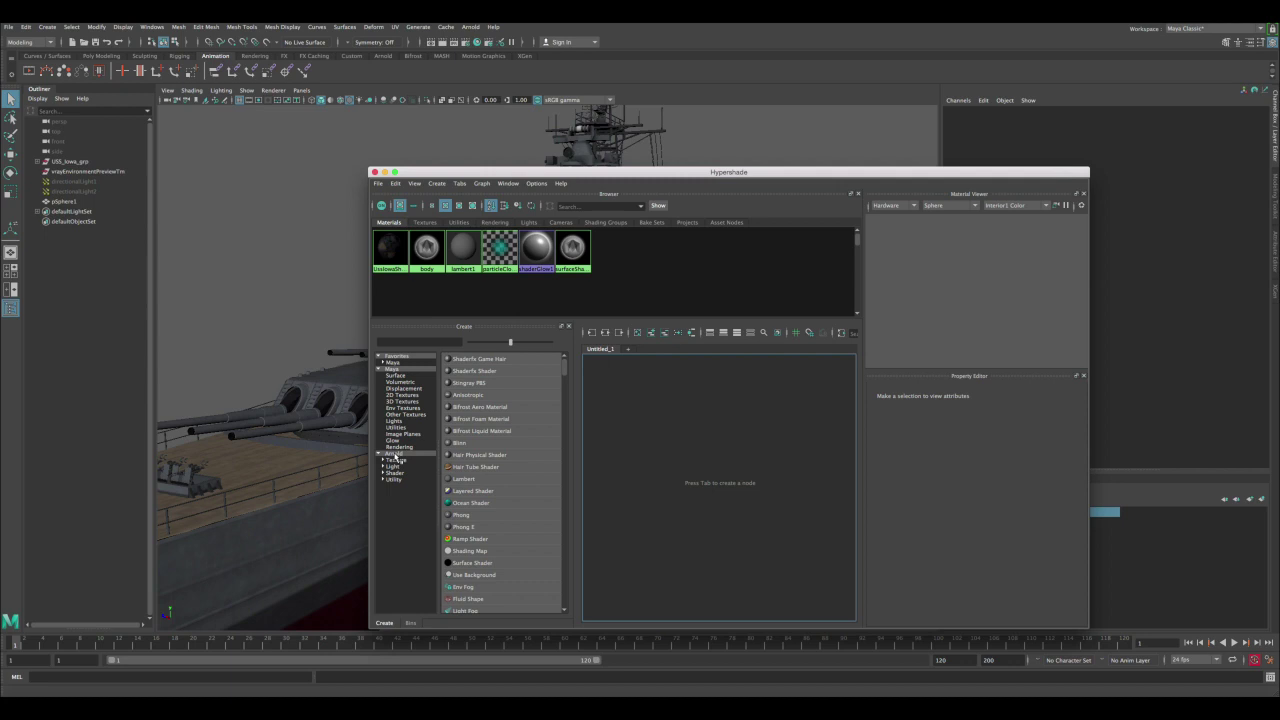
{"action": "left_click", "coordinate": [394, 453]}
{"action": "scroll", "coordinate": [563, 417], "scroll_direction": "down", "scroll_amount": 2}
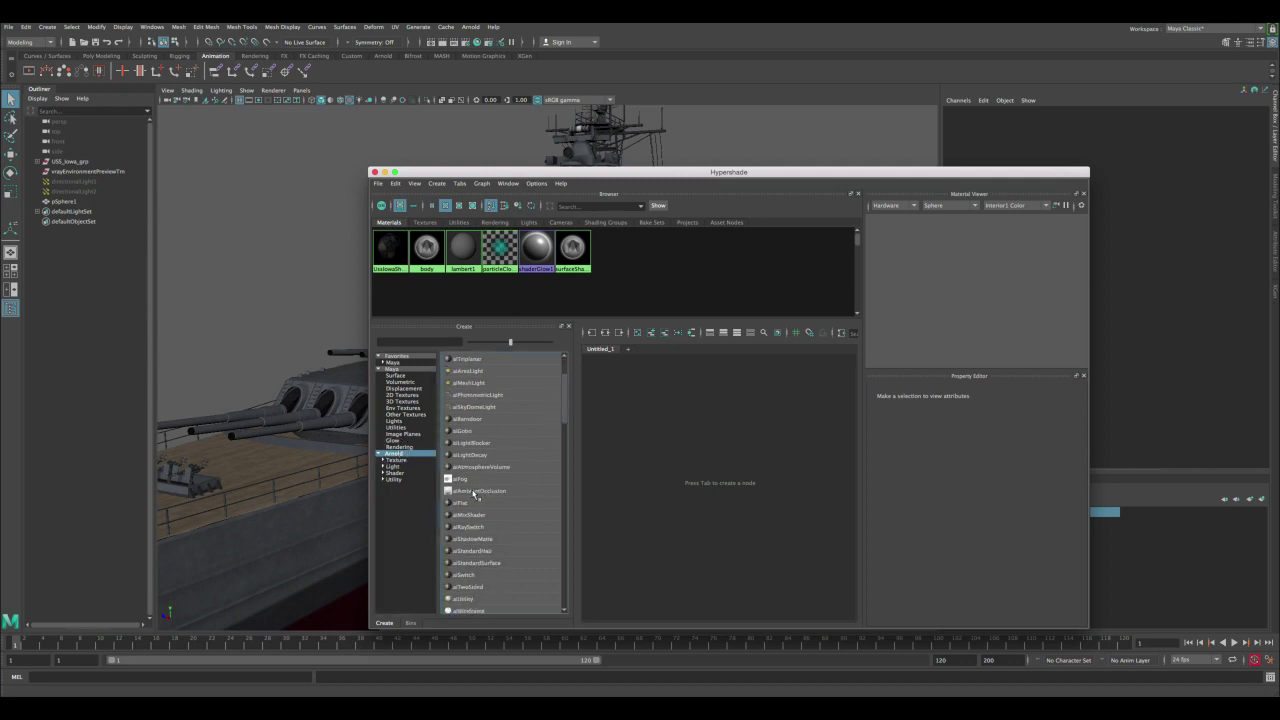
{"action": "left_click", "coordinate": [394, 473]}
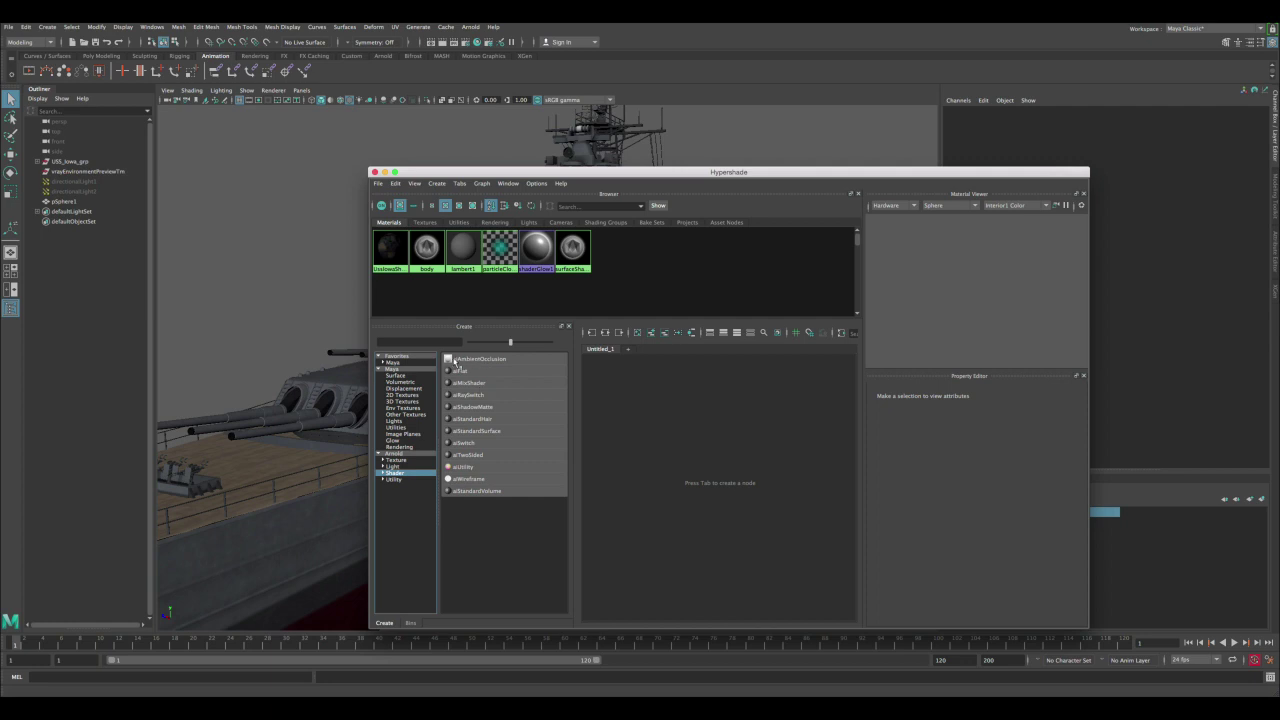
{"action": "left_click", "coordinate": [483, 360]}
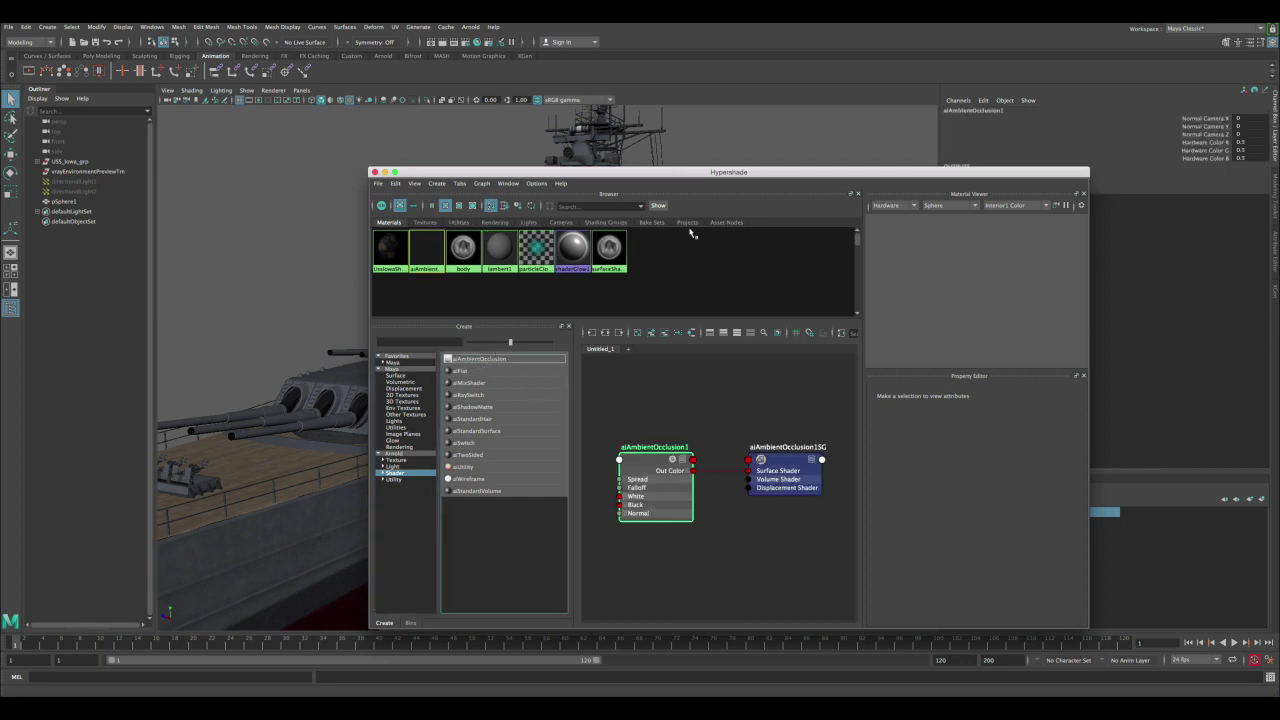
Step: Assign the aiAmbientOcclusion1 material to all of the battleship's geometry, close Hypershade and clear the selection
{"action": "left_click_drag", "start_coordinate": [640, 178], "coordinate": [926, 174]}
{"action": "right_click_drag", "start_coordinate": [312, 217], "coordinate": [227, 169], "text": "alt"}
{"action": "middle_click_drag", "start_coordinate": [446, 285], "coordinate": [361, 286], "text": "alt"}
{"action": "left_click_drag", "start_coordinate": [266, 256], "coordinate": [628, 538]}
{"action": "right_click_drag", "start_coordinate": [467, 354], "coordinate": [507, 393], "text": "alt"}
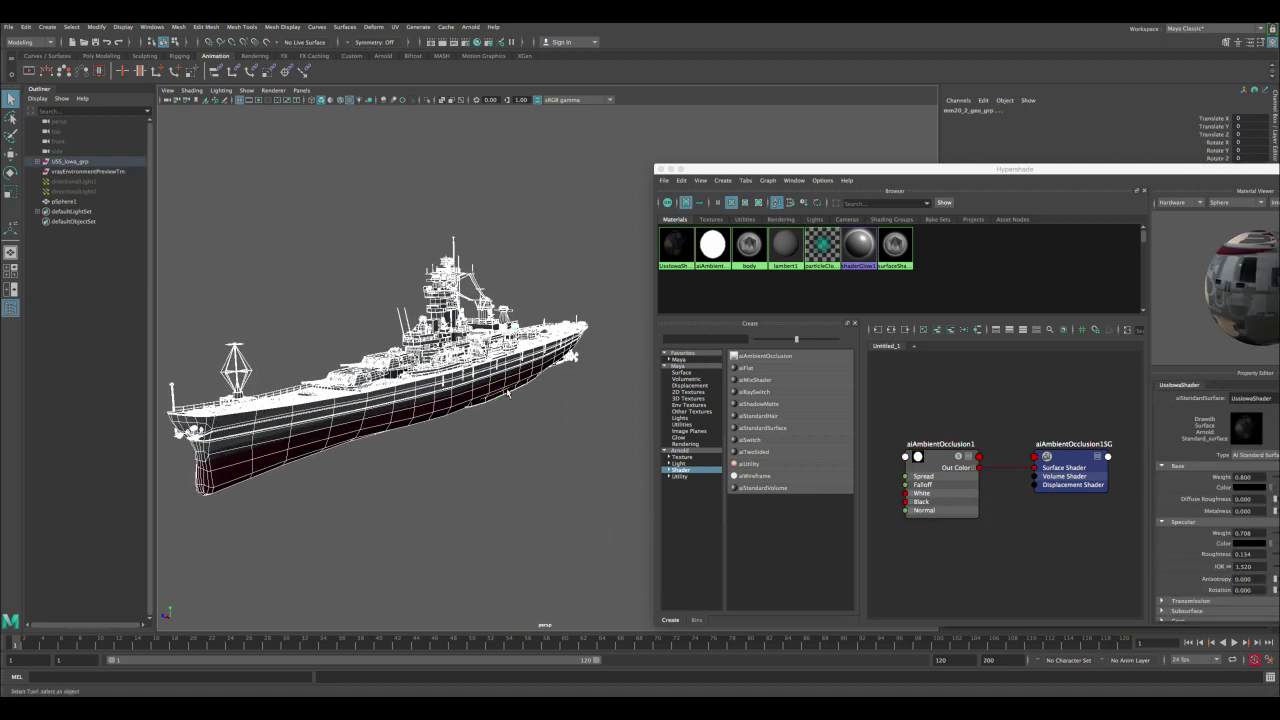
{"action": "right_click_drag", "start_coordinate": [927, 458], "coordinate": [922, 430]}
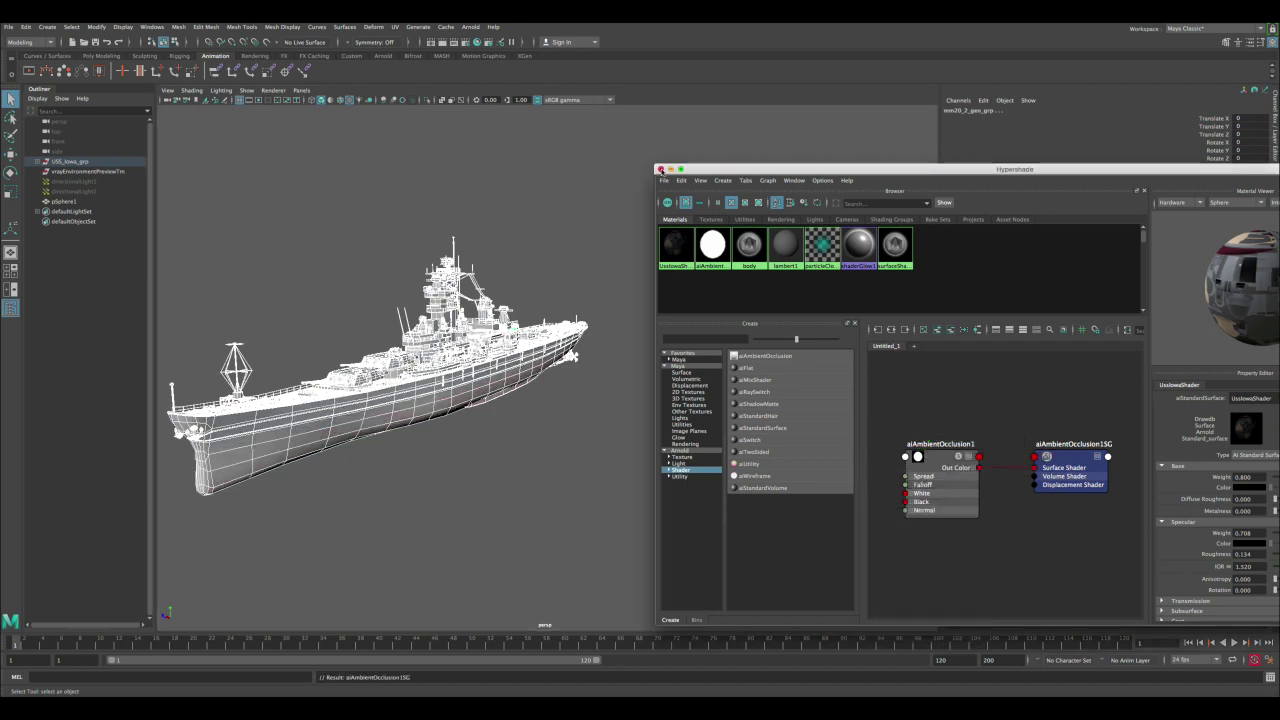
{"action": "left_click", "coordinate": [661, 170]}
{"action": "left_click", "coordinate": [620, 191]}
Step: Render a close view of the bridge and side gun turret with Arnold, keeping the render window beside the model
{"action": "right_click_drag", "start_coordinate": [470, 296], "coordinate": [420, 319], "text": "alt"}
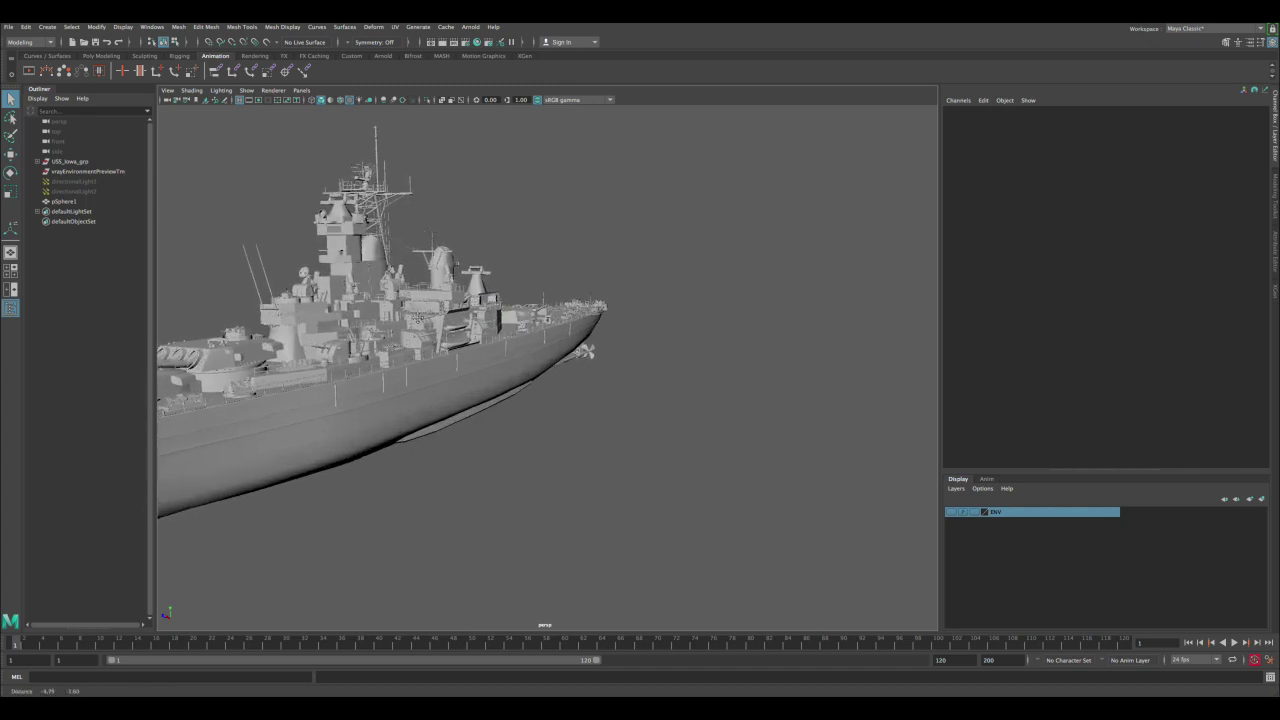
{"action": "left_click_drag", "start_coordinate": [420, 319], "coordinate": [452, 229], "text": "alt"}
{"action": "right_click_drag", "start_coordinate": [452, 229], "coordinate": [494, 306], "text": "alt"}
{"action": "left_click_drag", "start_coordinate": [494, 306], "coordinate": [507, 293], "text": "alt"}
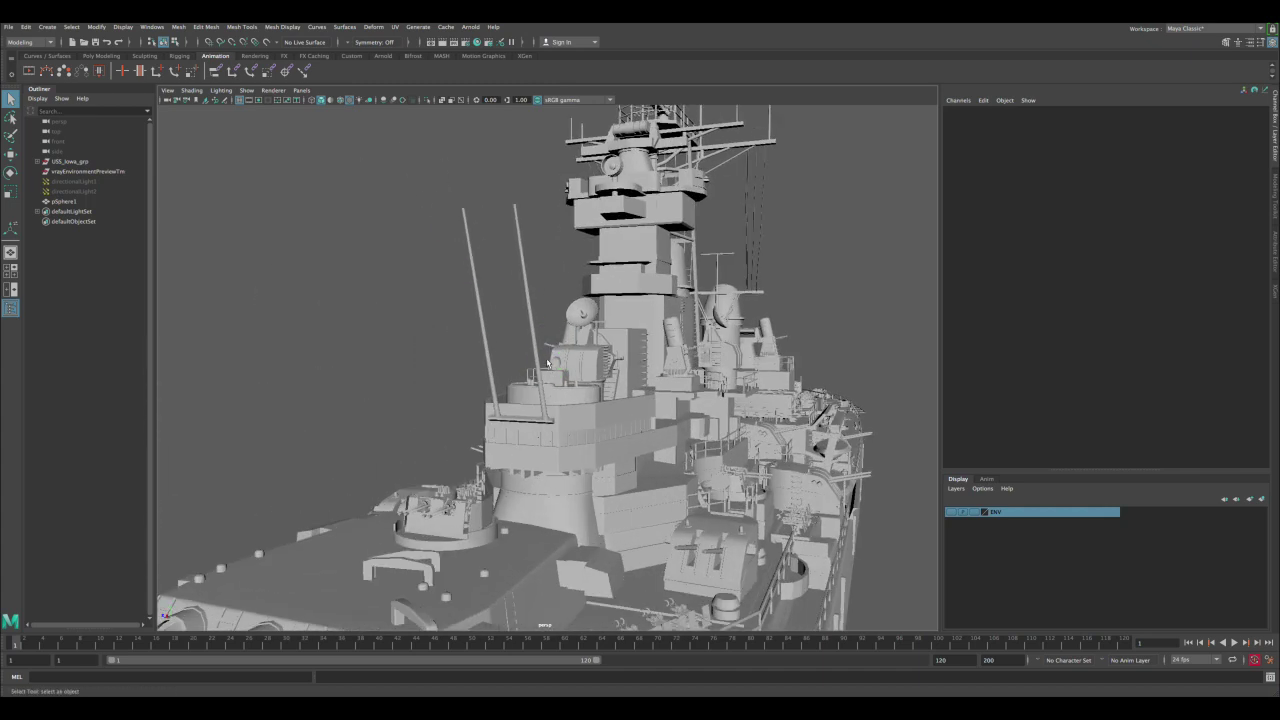
{"action": "middle_click_drag", "start_coordinate": [547, 363], "coordinate": [543, 330], "text": "alt"}
{"action": "right_click_drag", "start_coordinate": [543, 330], "coordinate": [543, 348], "text": "alt"}
{"action": "left_click_drag", "start_coordinate": [543, 348], "coordinate": [544, 350], "text": "alt"}
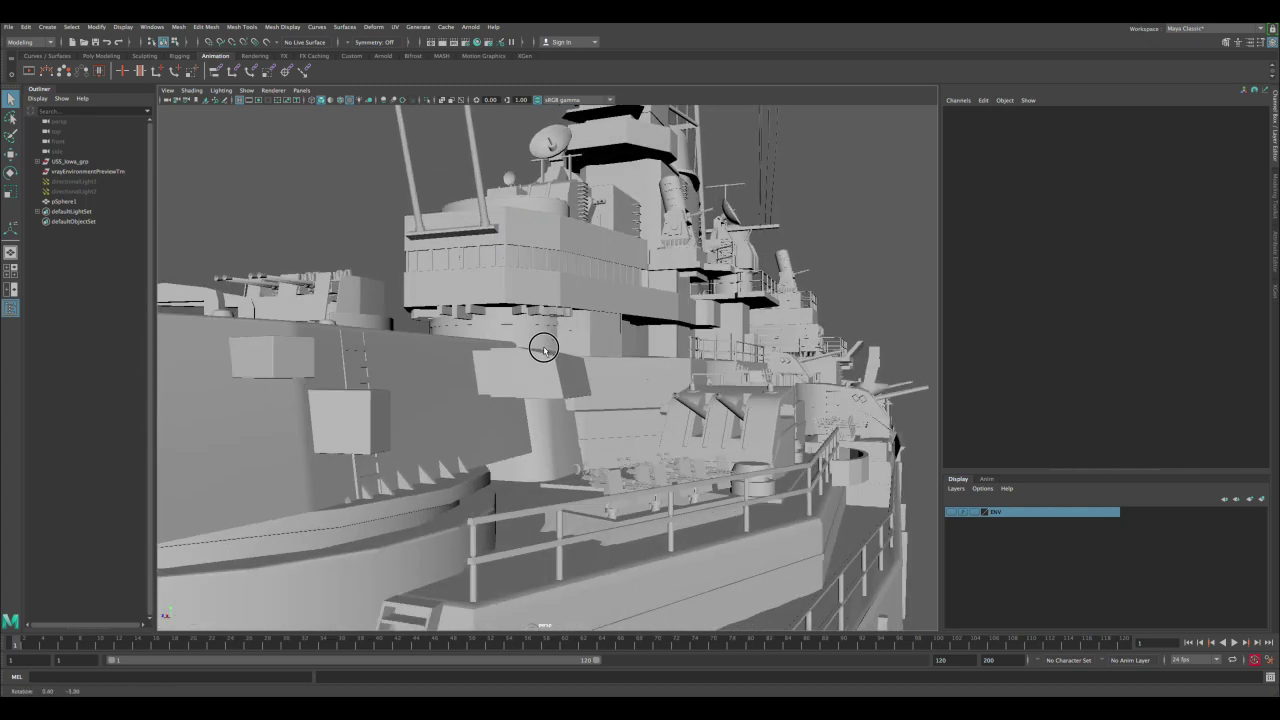
{"action": "right_click_drag", "start_coordinate": [544, 347], "coordinate": [549, 368], "text": "alt"}
{"action": "left_click", "coordinate": [442, 42]}
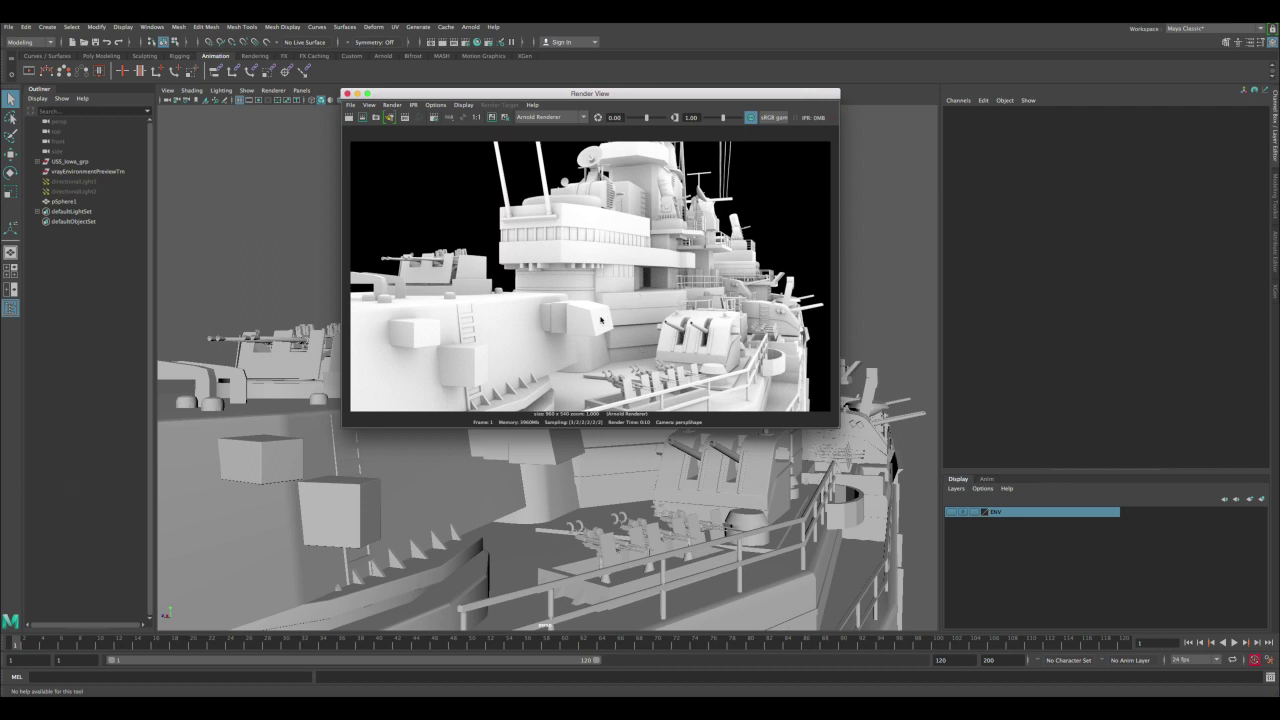
{"action": "left_click", "coordinate": [493, 120]}
{"action": "left_click_drag", "start_coordinate": [533, 93], "coordinate": [362, 60]}
Step: Open the aiAmbientOcclusion1 shader attributes through the side turret's gun barrel
{"action": "left_click", "coordinate": [702, 452]}
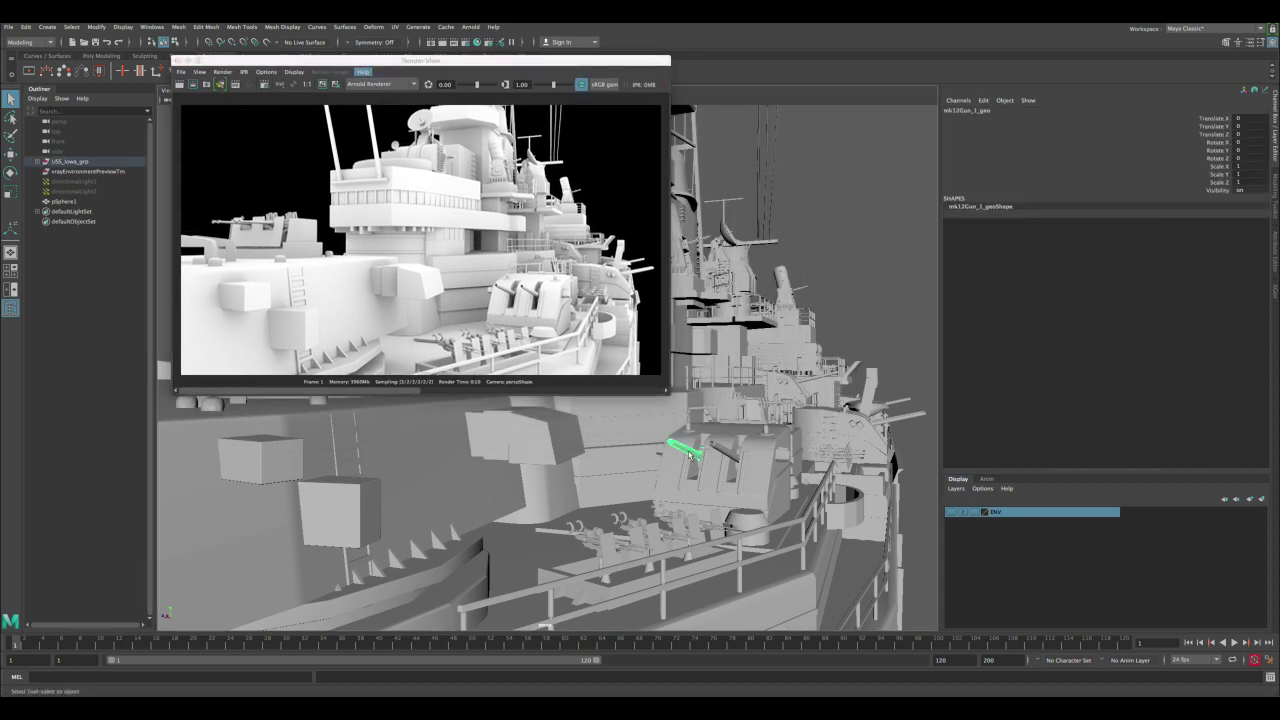
{"action": "key", "text": "ctrl+a"}
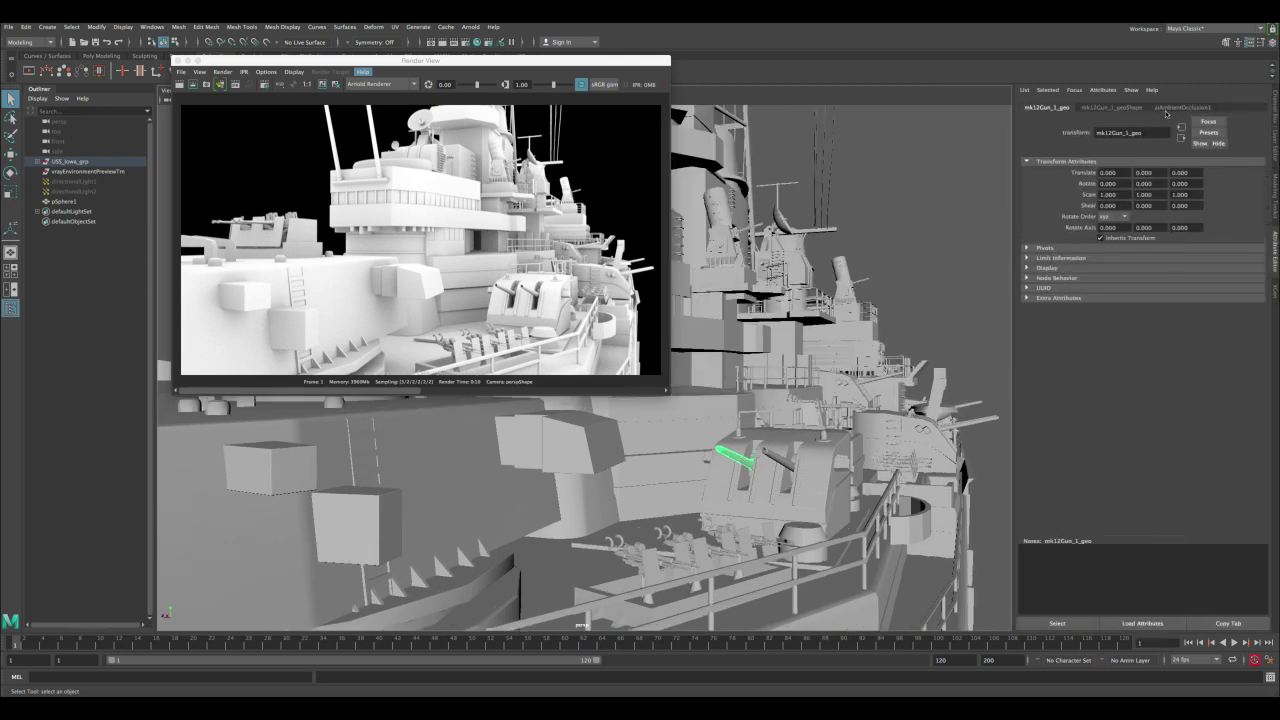
{"action": "left_click", "coordinate": [1180, 107]}
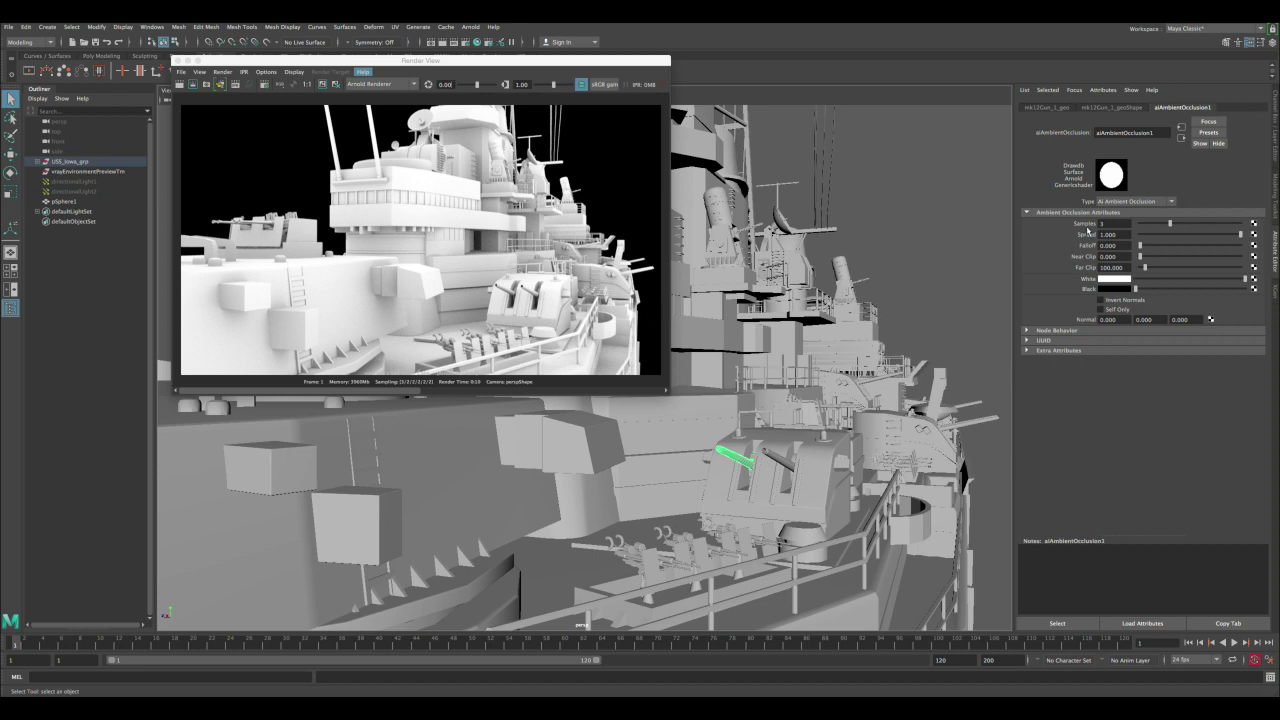
Step: Examine the render's shaded areas around the side gun turret with regard to the shader's Samples setting
{"action": "left_click", "coordinate": [1103, 223]}
{"action": "left_click_drag", "start_coordinate": [424, 282], "coordinate": [499, 339]}
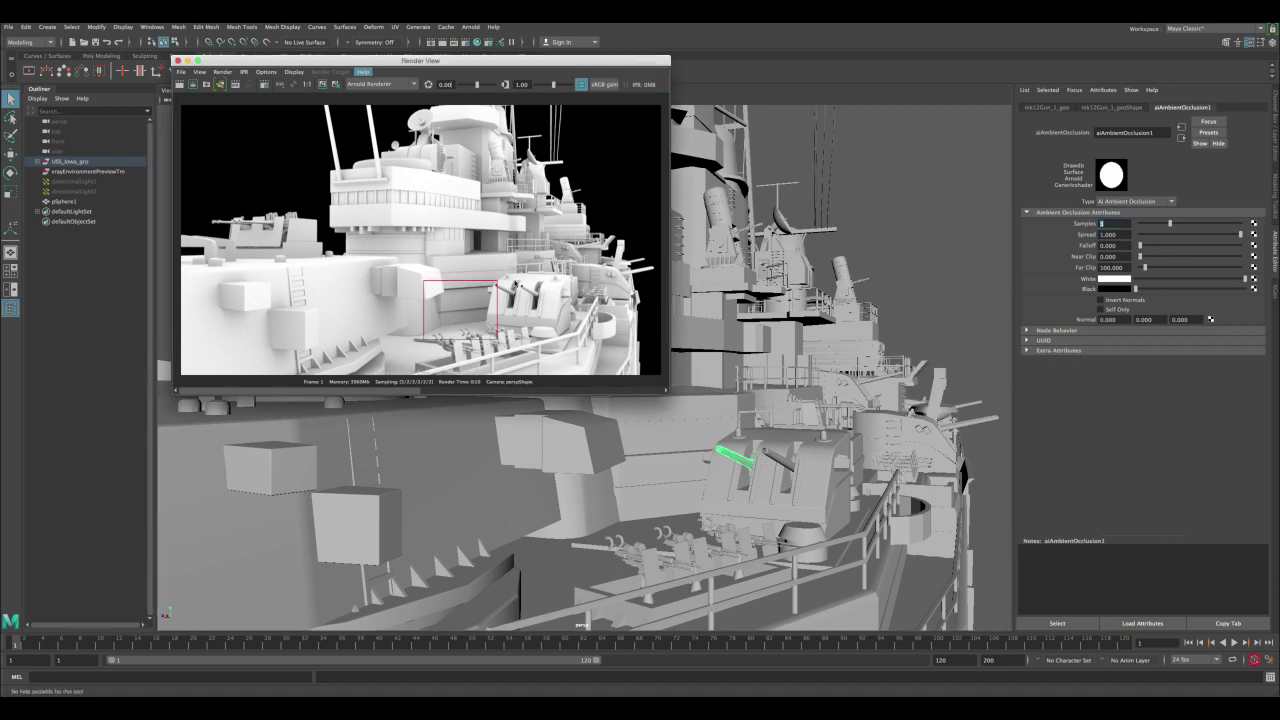
{"action": "left_click", "coordinate": [448, 305]}
{"action": "left_click_drag", "start_coordinate": [440, 292], "coordinate": [468, 330]}
{"action": "left_click", "coordinate": [526, 272]}
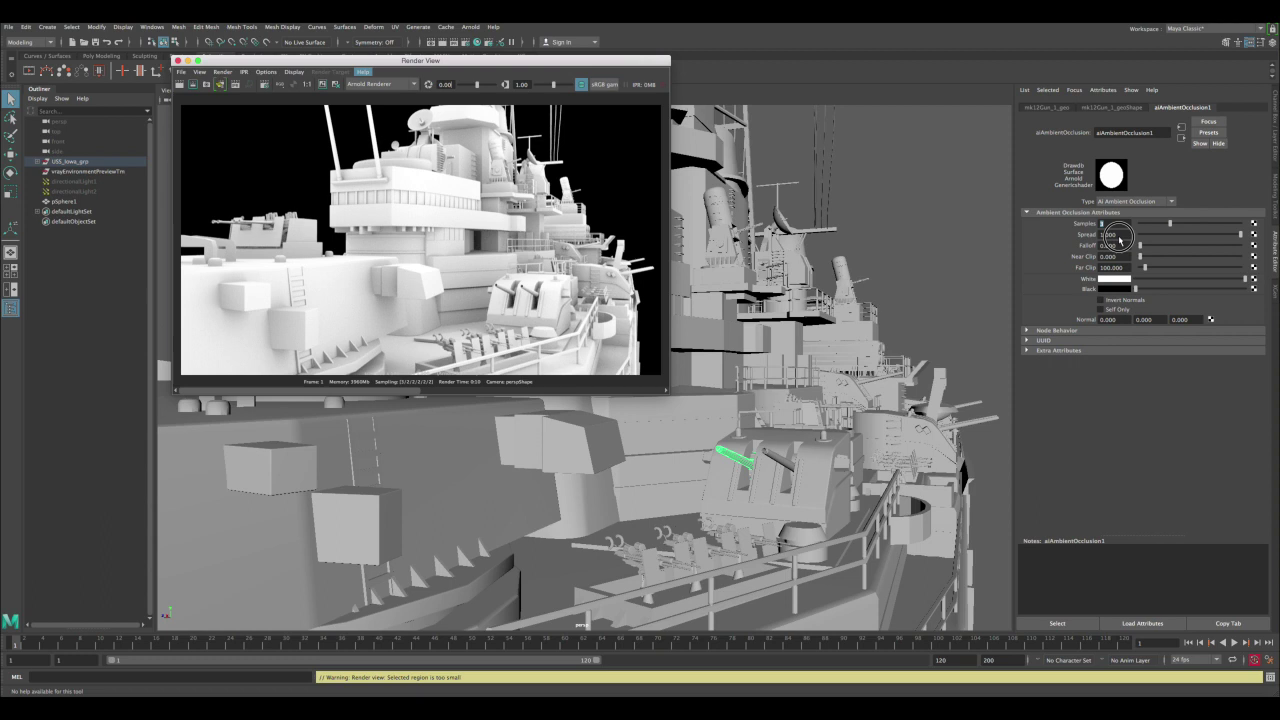
Step: Set the ambient occlusion shader's Spread to 0.146 and render the view again
{"action": "key", "text": "Tab"}
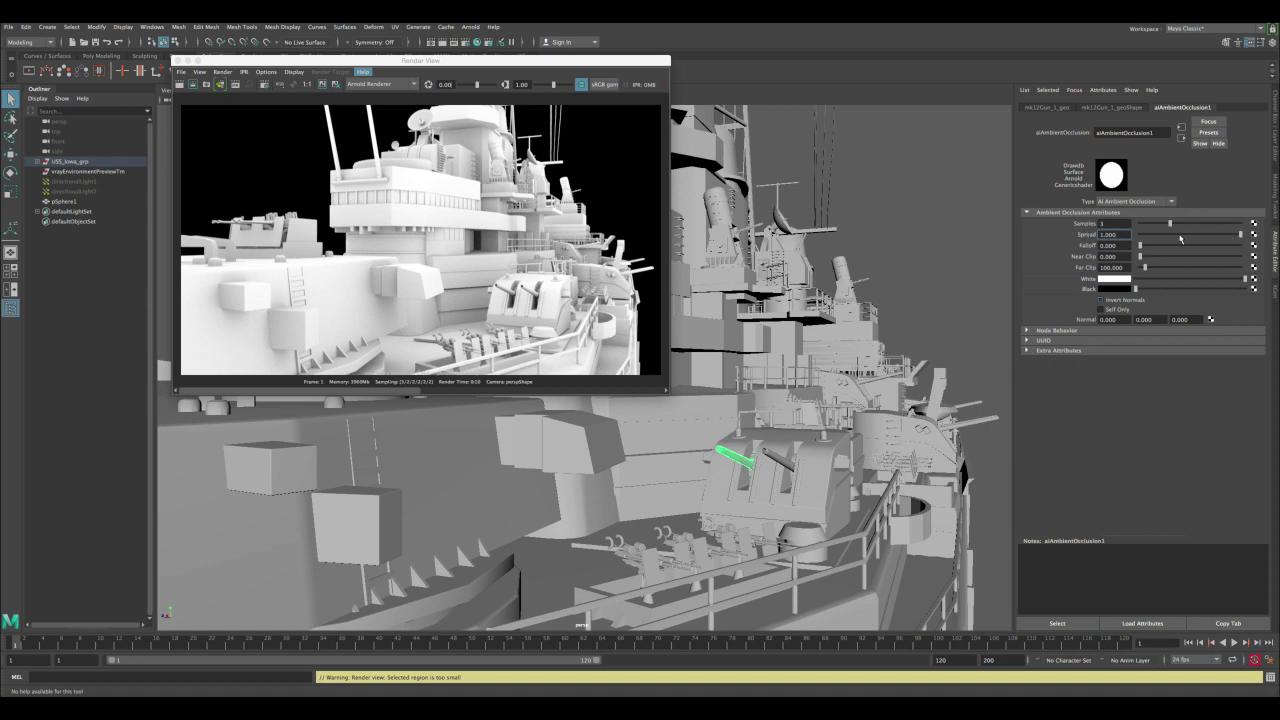
{"action": "left_click", "coordinate": [1156, 238]}
{"action": "left_click", "coordinate": [180, 86]}
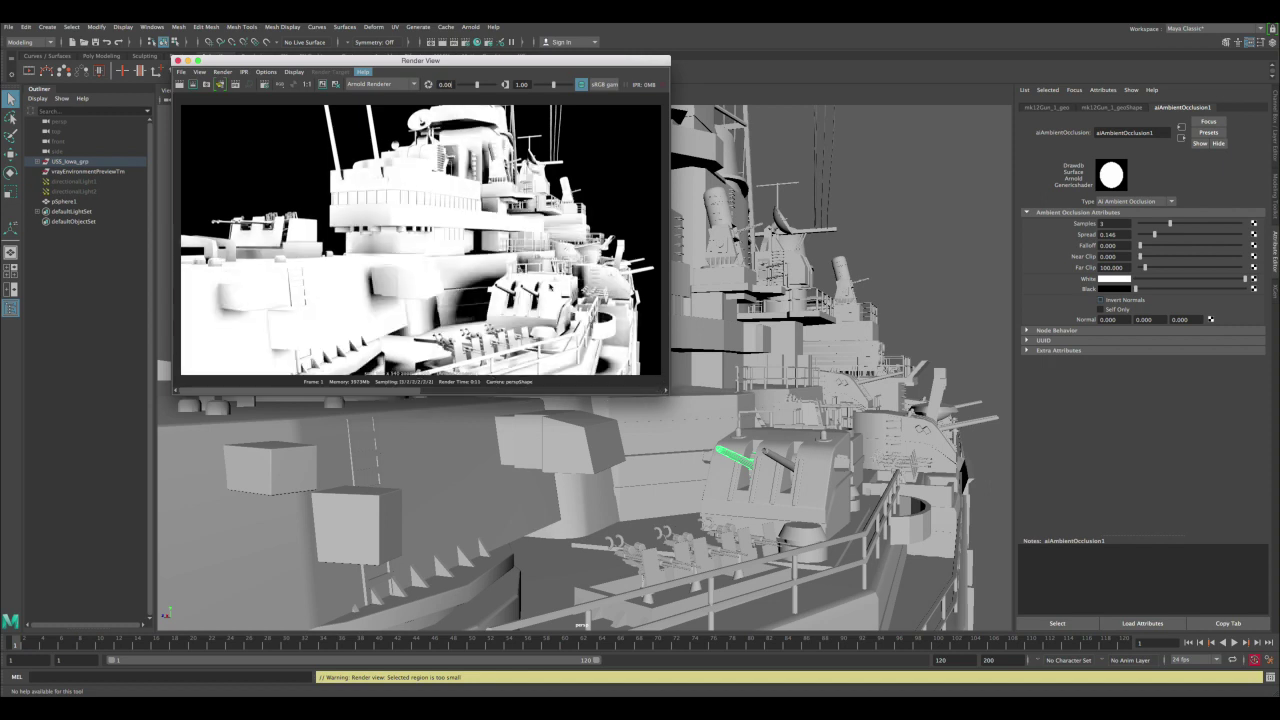
Step: Render the view with the ambient occlusion shader's Spread at 0.729, and again with the Spread at 1.000
{"action": "left_click", "coordinate": [1206, 235]}
{"action": "left_click", "coordinate": [1213, 235]}
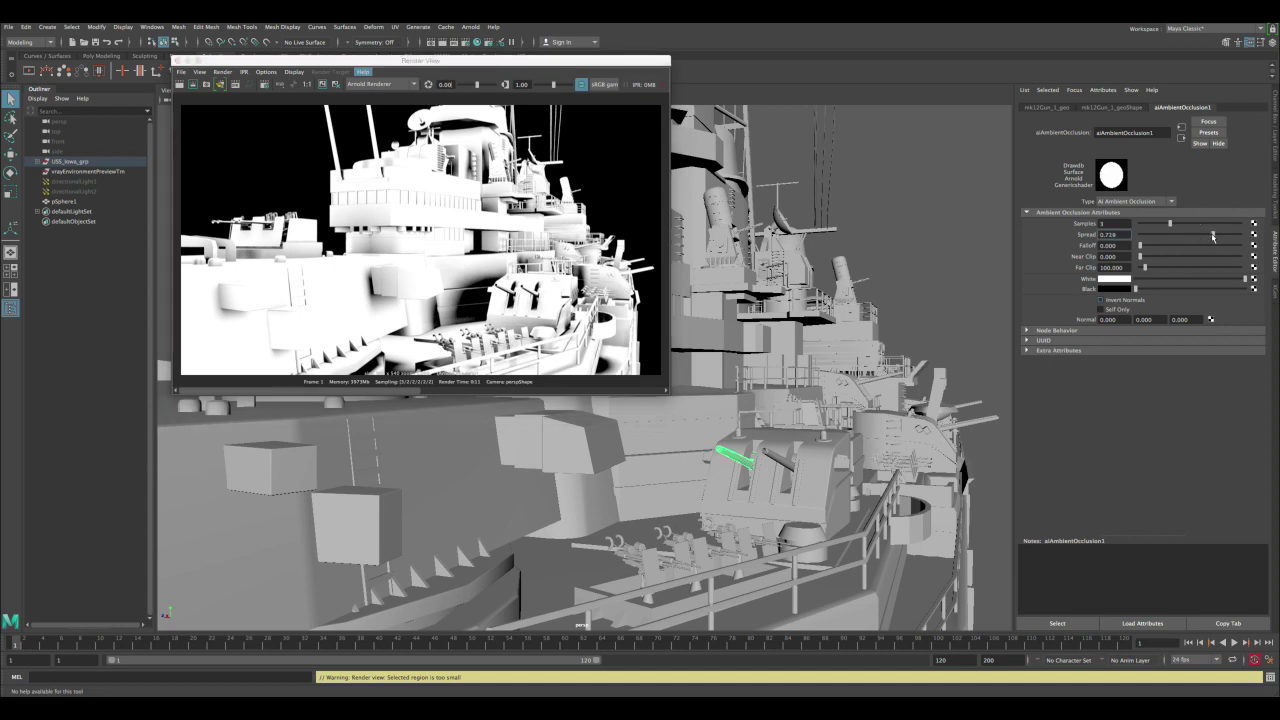
{"action": "left_click", "coordinate": [181, 85]}
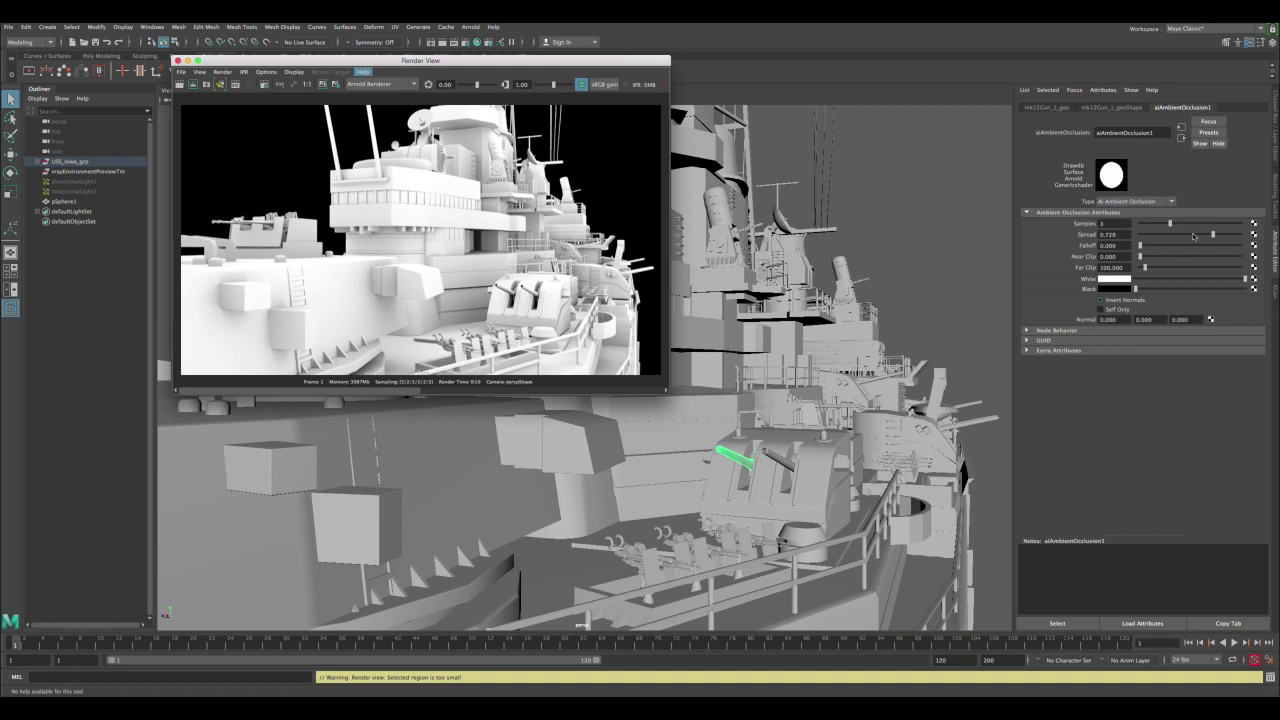
{"action": "left_click_drag", "start_coordinate": [1213, 234], "coordinate": [1262, 236]}
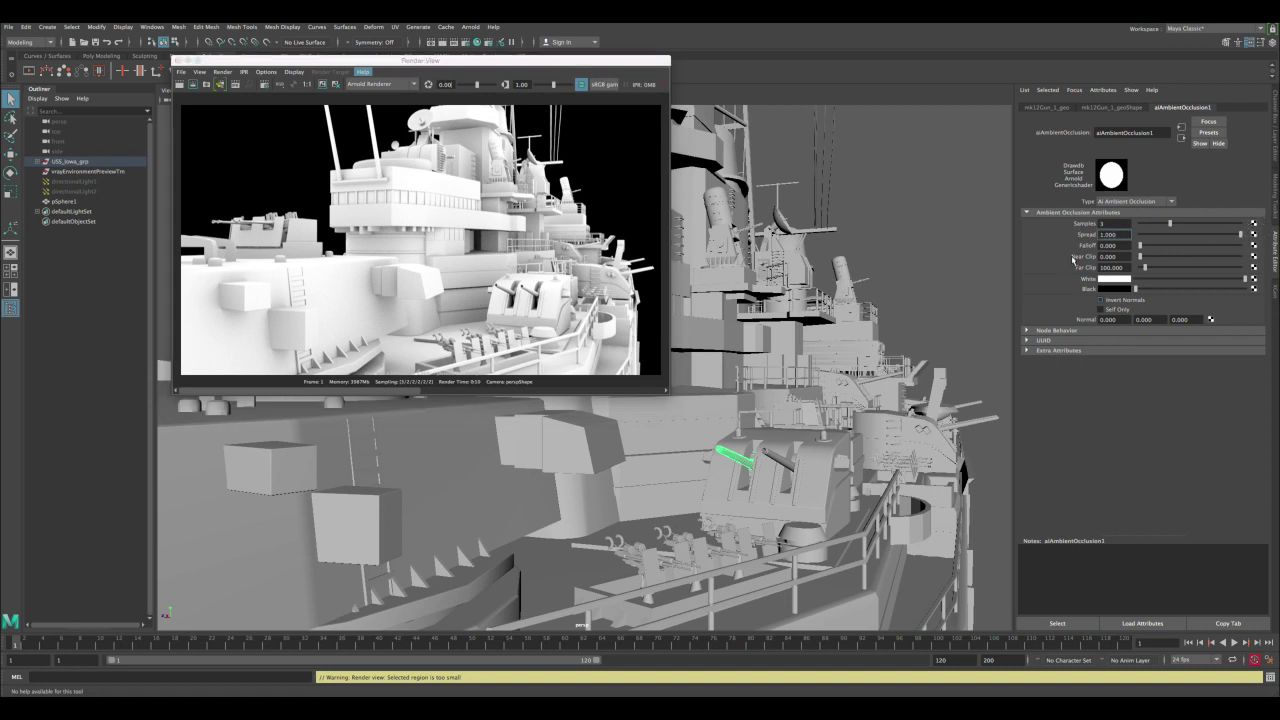
{"action": "double_click", "coordinate": [1119, 247]}
{"action": "left_click", "coordinate": [184, 89]}
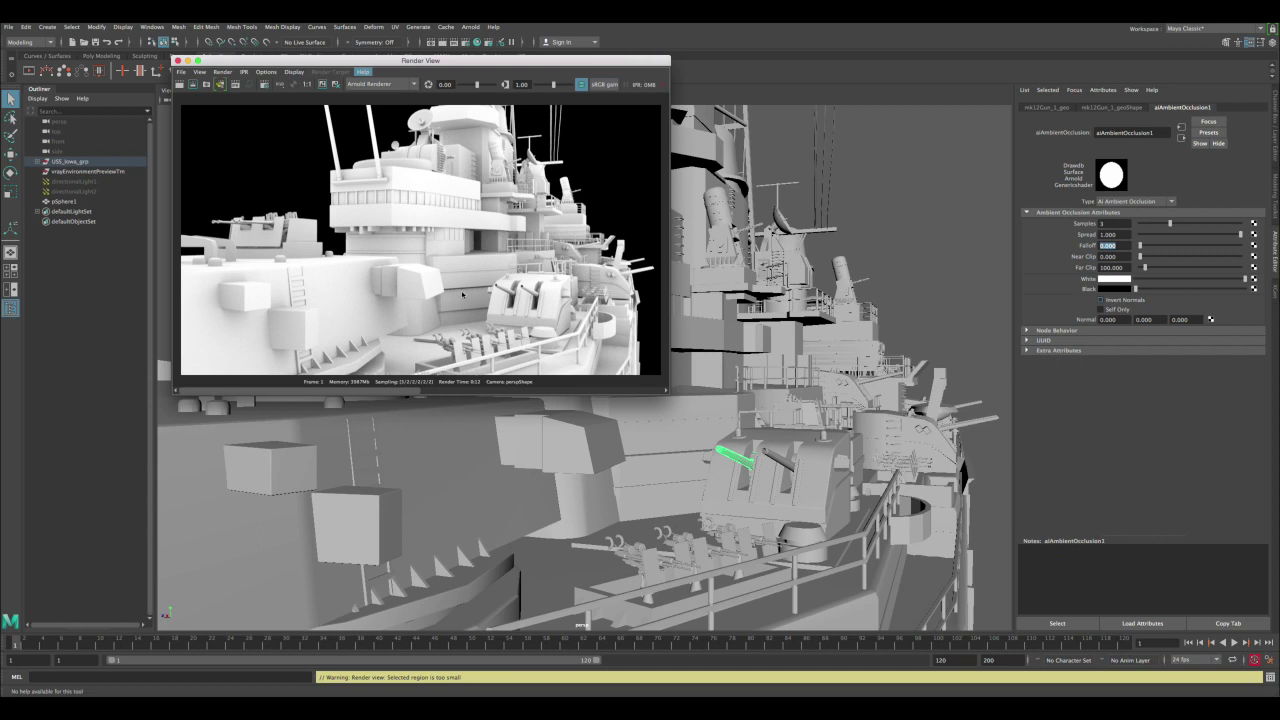
Step: Switch to Preview and display the reference photo pexels-photo-298846.jpg beside the render window
{"action": "left_click", "coordinate": [1208, 684]}
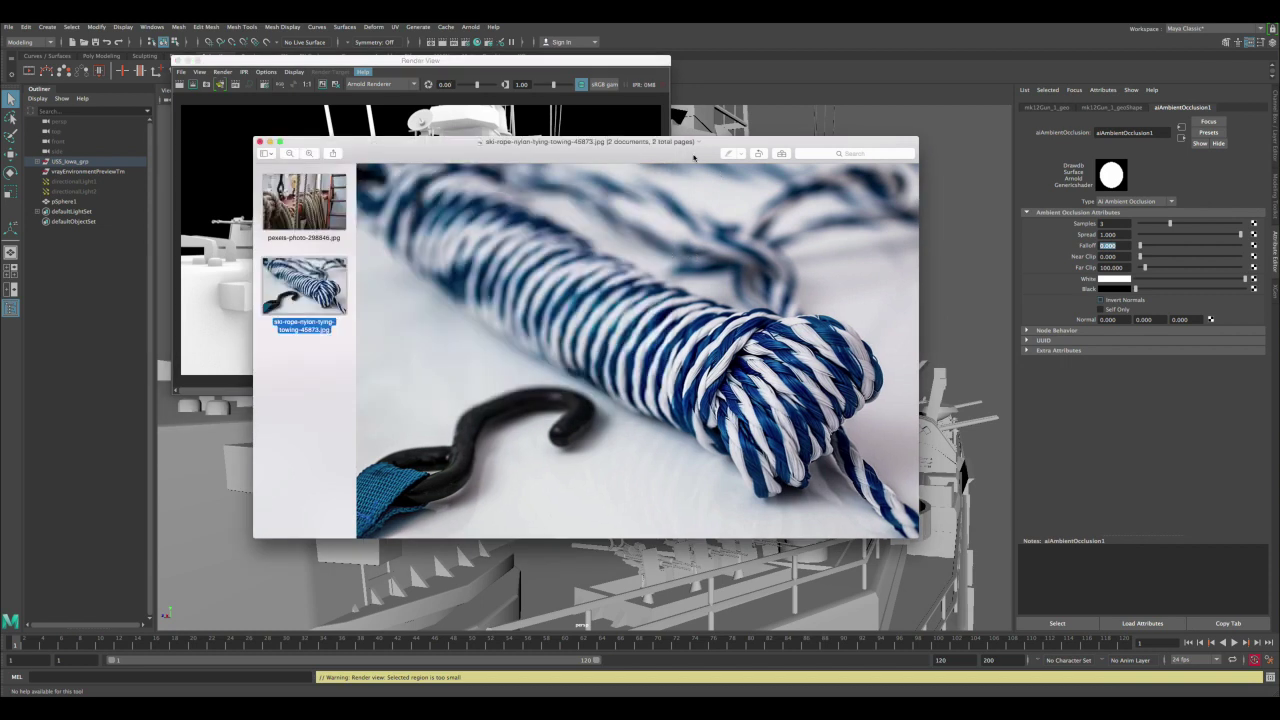
{"action": "left_click_drag", "start_coordinate": [693, 157], "coordinate": [900, 162]}
{"action": "key", "text": "Up"}
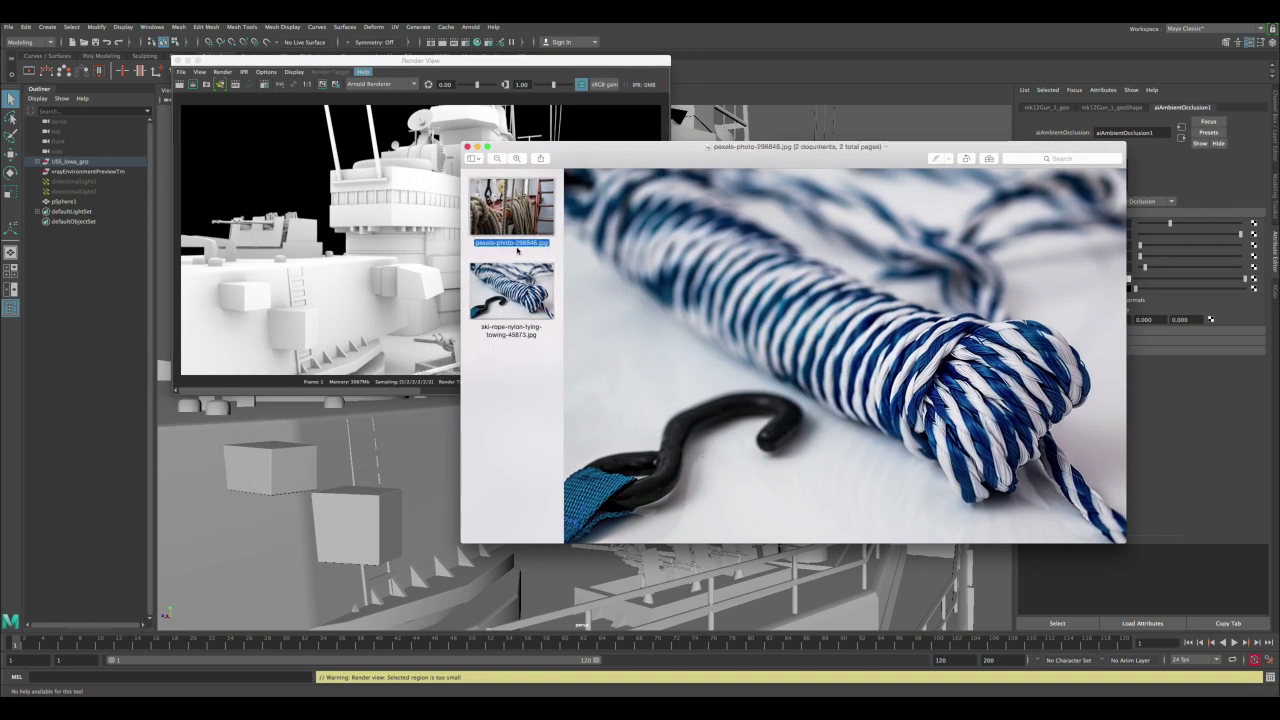
{"action": "left_click", "coordinate": [771, 380]}
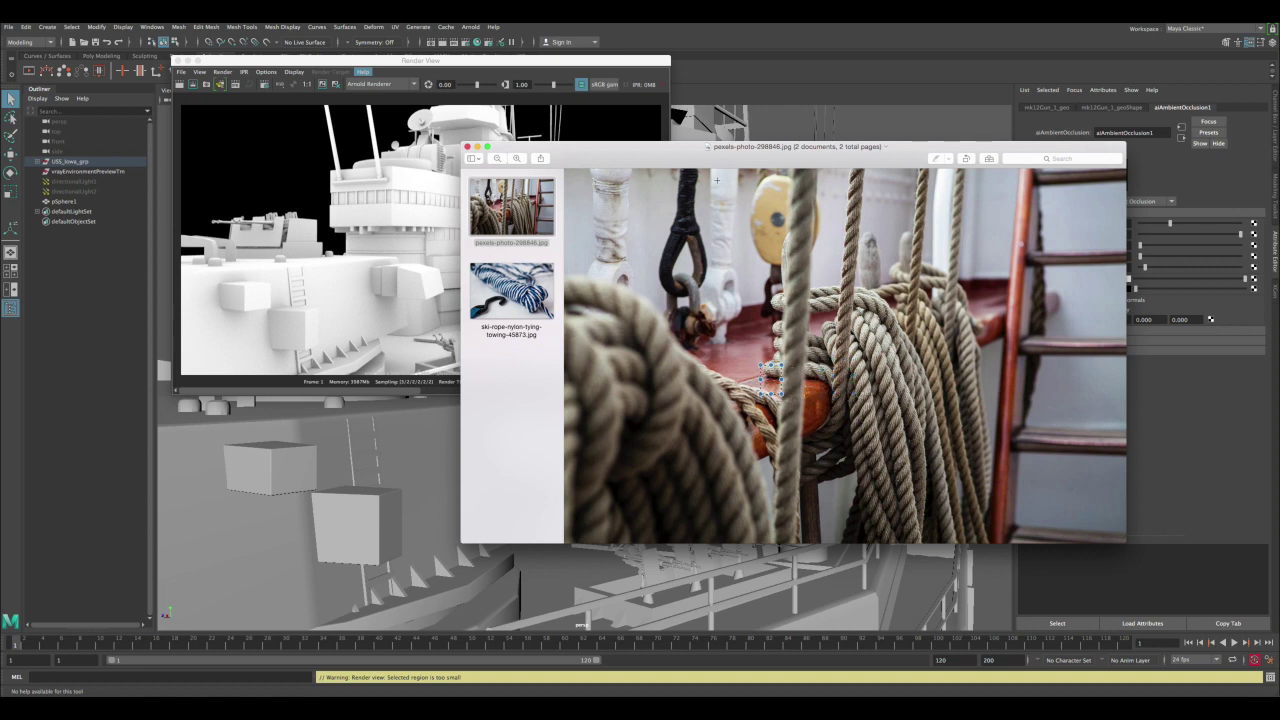
{"action": "left_click_drag", "start_coordinate": [699, 157], "coordinate": [889, 168]}
Step: Compare the render's shading in the deck corner below the side box with the rope photo, and minimize the photo window
{"action": "left_click", "coordinate": [398, 320]}
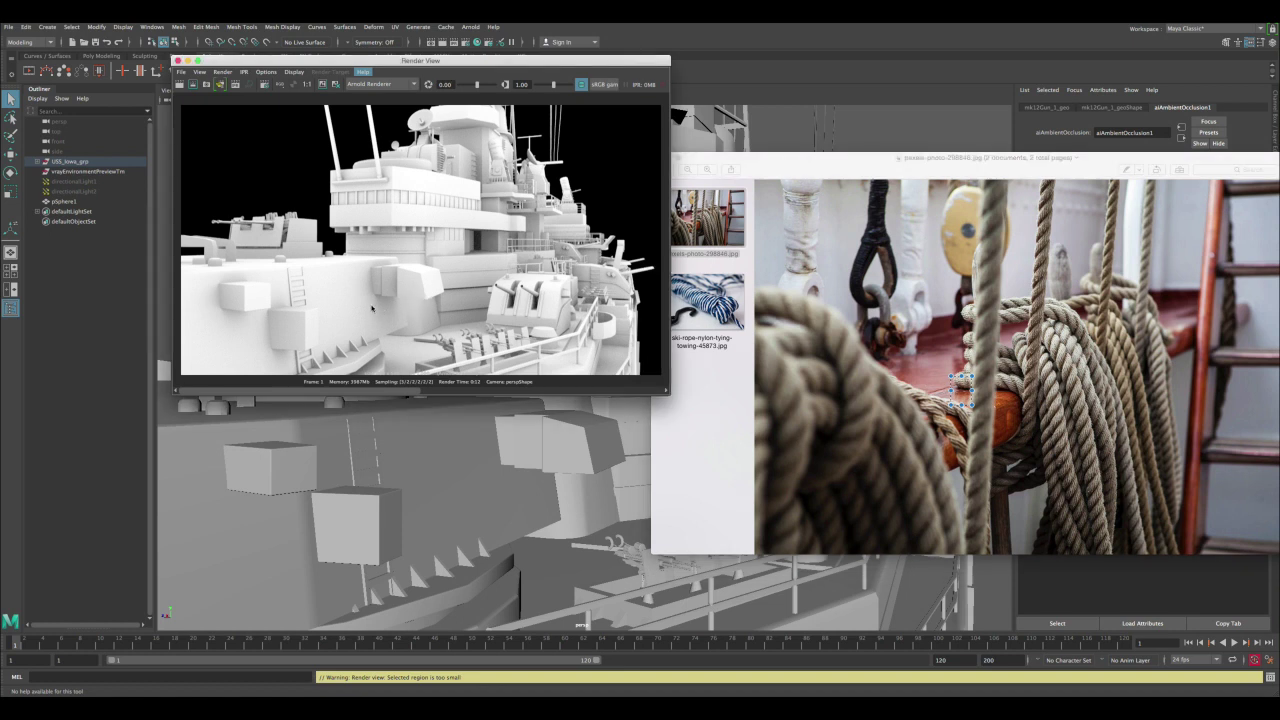
{"action": "left_click_drag", "start_coordinate": [371, 302], "coordinate": [406, 340]}
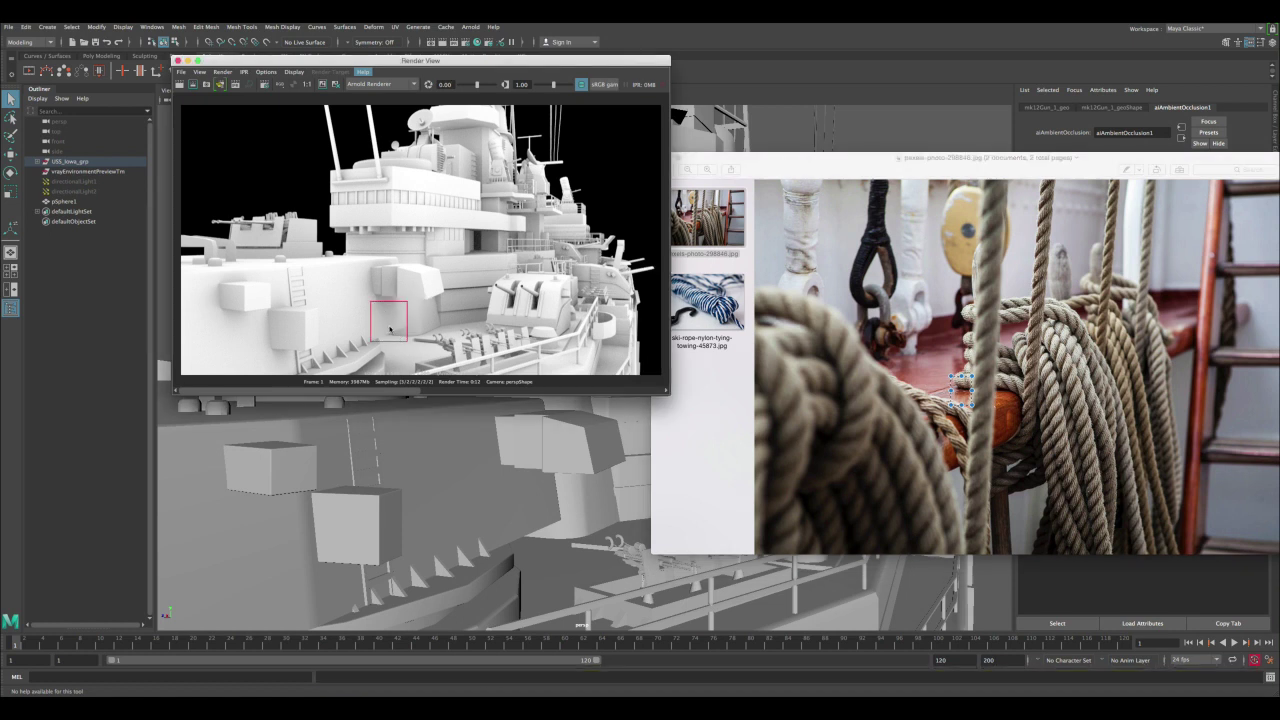
{"action": "left_click", "coordinate": [352, 316]}
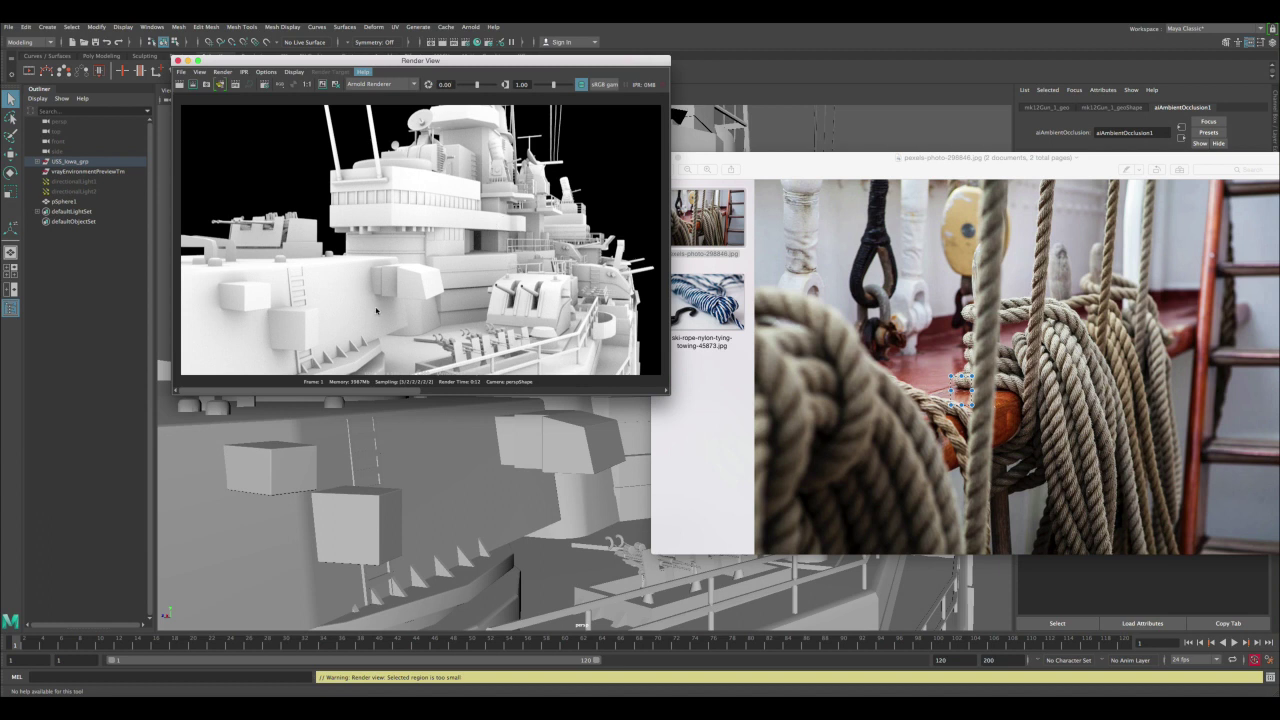
{"action": "left_click_drag", "start_coordinate": [701, 158], "coordinate": [708, 157]}
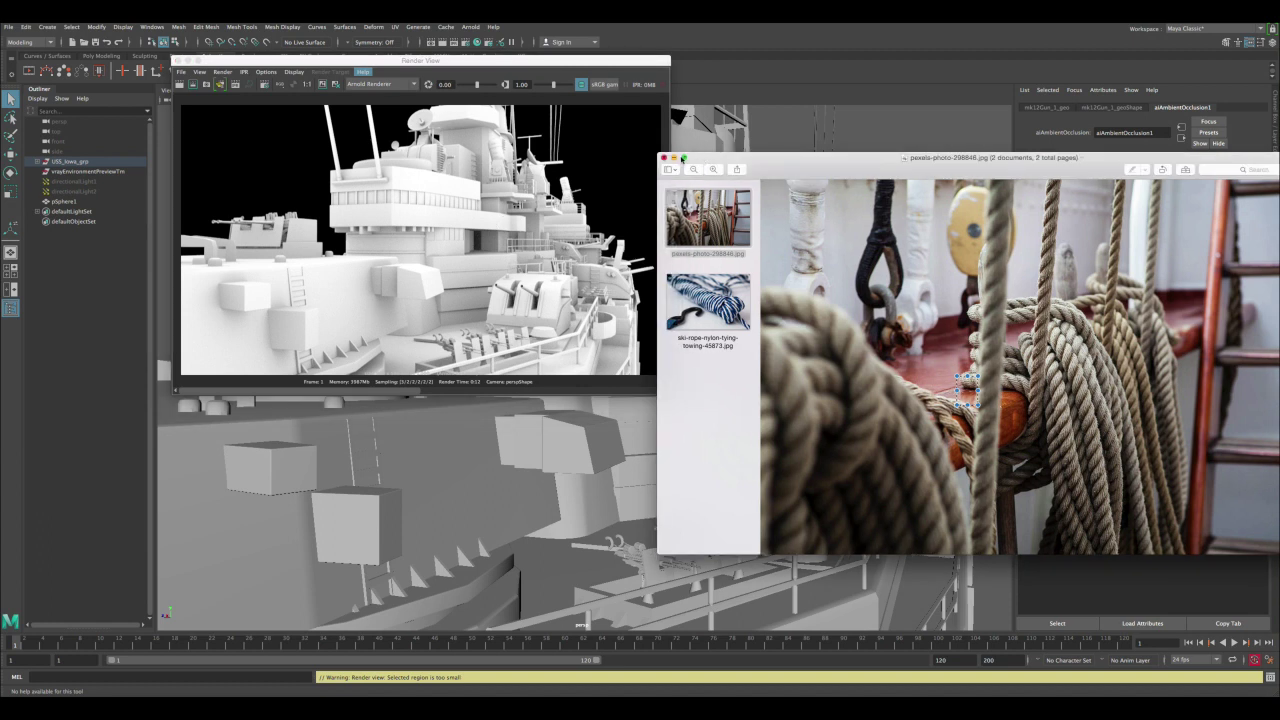
{"action": "left_click", "coordinate": [675, 157]}
Step: Set the shader's Falloff to 8.541, render the view and compare it with the previously kept render
{"action": "left_click_drag", "start_coordinate": [631, 62], "coordinate": [656, 98]}
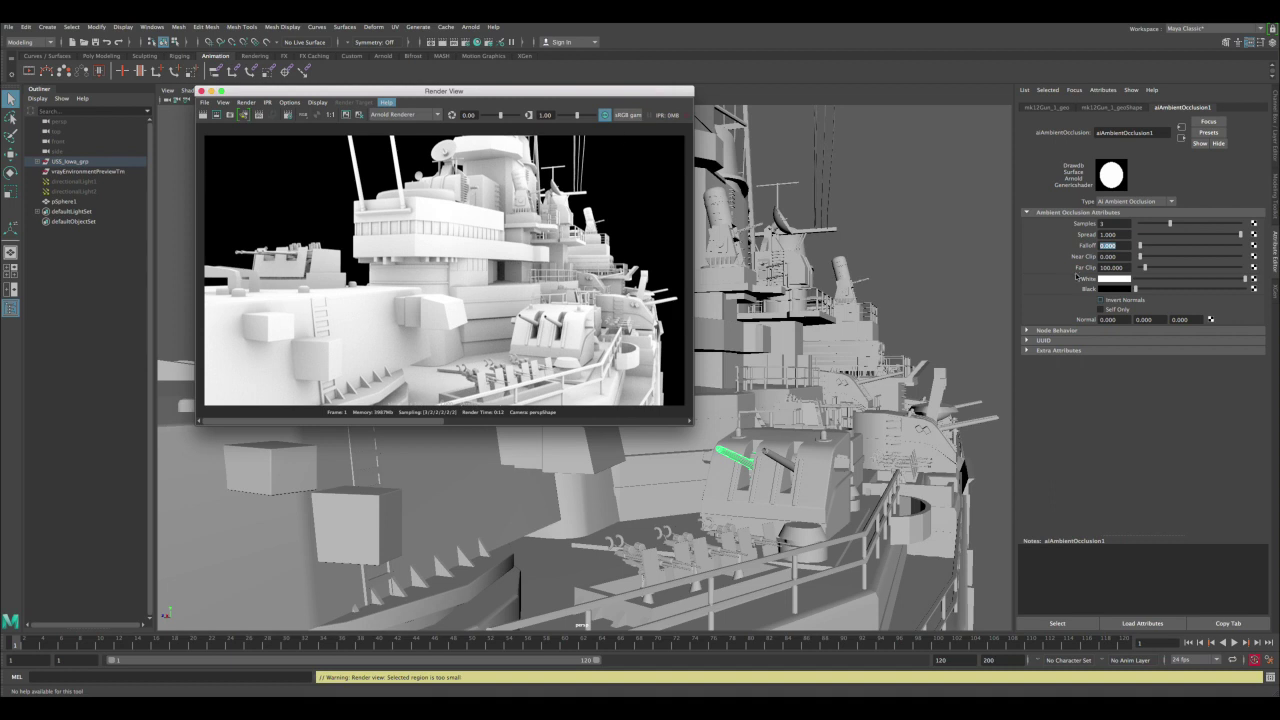
{"action": "double_click", "coordinate": [1110, 245]}
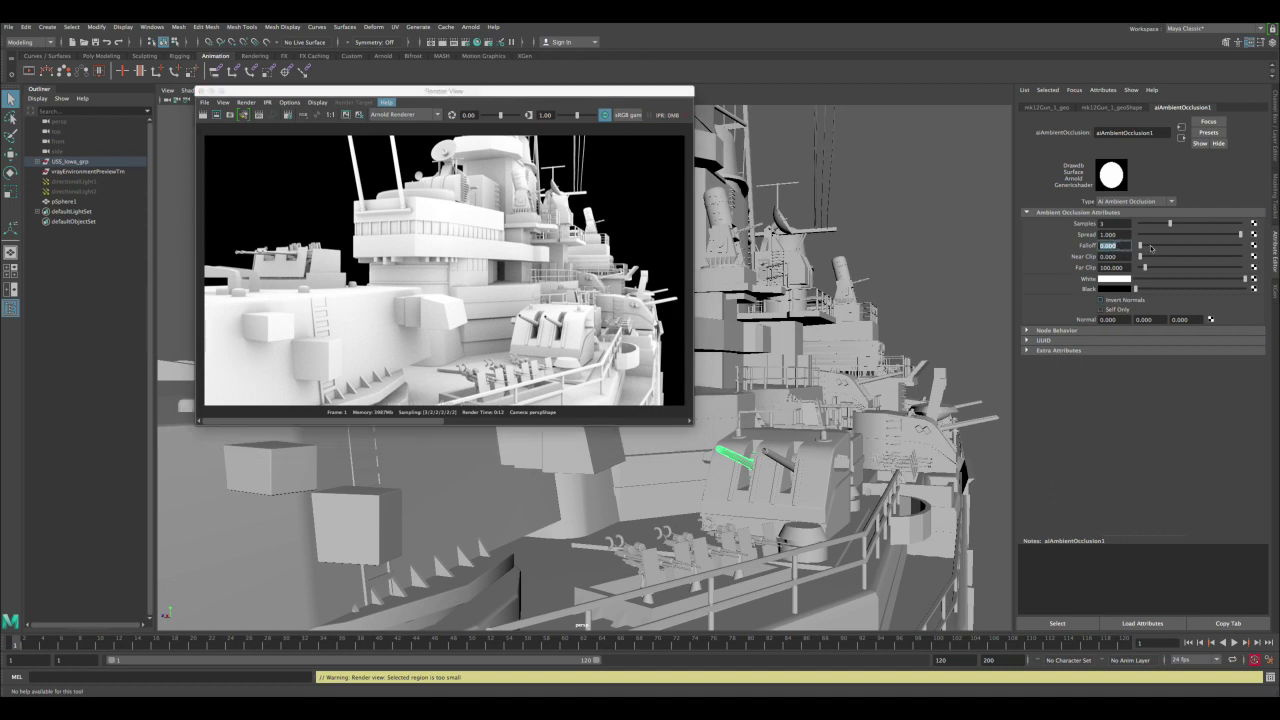
{"action": "left_click_drag", "start_coordinate": [1190, 249], "coordinate": [1148, 245]}
{"action": "left_click", "coordinate": [329, 117]}
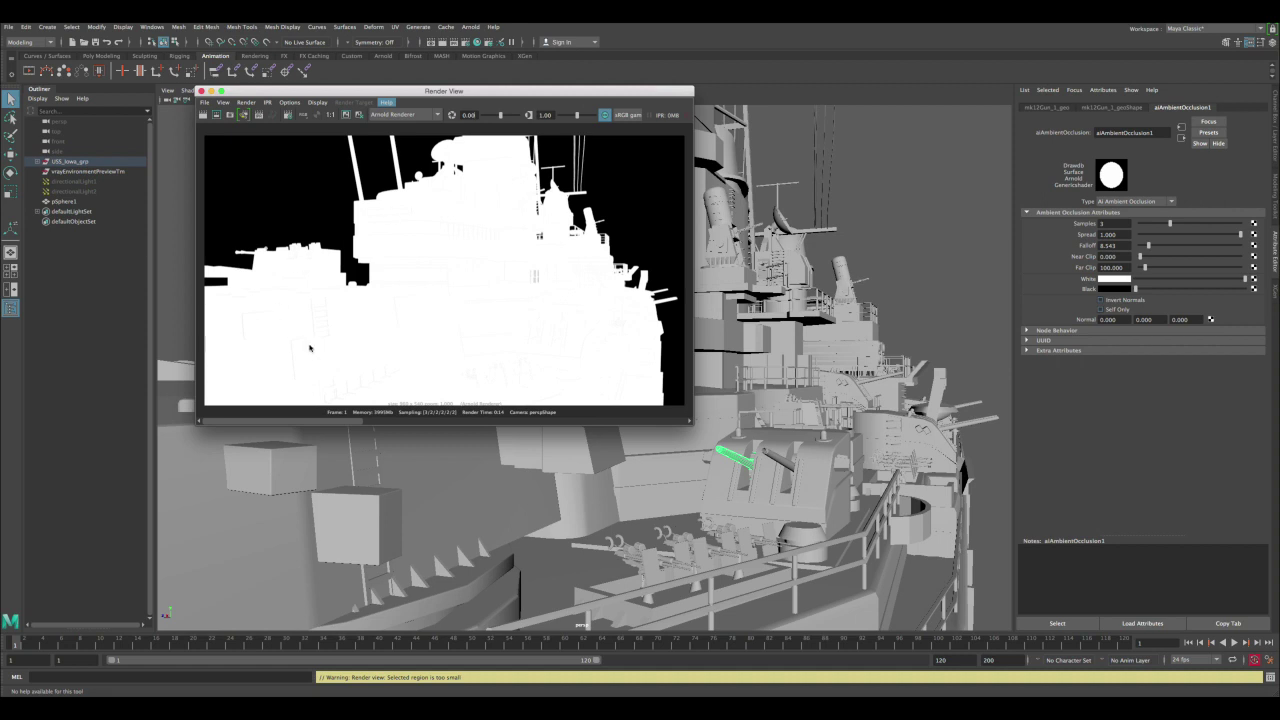
{"action": "mouse_move", "coordinate": [347, 421]}
{"action": "left_mouse_down"}
{"action": "mouse_move", "coordinate": [413, 421]}
{"action": "mouse_move", "coordinate": [329, 421]}
{"action": "mouse_move", "coordinate": [518, 421]}
{"action": "mouse_move", "coordinate": [321, 420]}
{"action": "left_mouse_up"}
{"action": "mouse_move", "coordinate": [329, 418]}
{"action": "left_mouse_down"}
{"action": "mouse_move", "coordinate": [425, 420]}
{"action": "mouse_move", "coordinate": [321, 426]}
{"action": "left_mouse_up"}
Step: Set the shader's Falloff to 0.050, render the view and flip through the kept renders for comparison
{"action": "left_click_drag", "start_coordinate": [1099, 246], "coordinate": [1121, 249]}
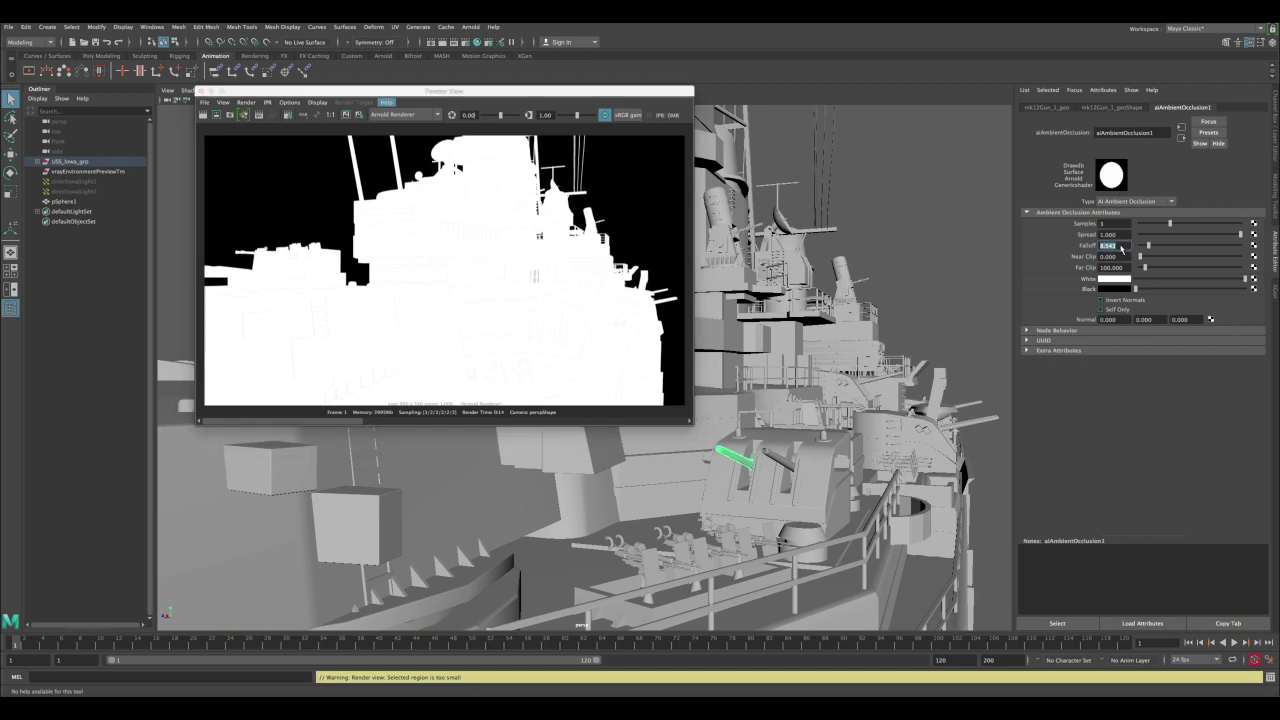
{"action": "type", "text": "0.05"}
{"action": "key", "text": "Return"}
{"action": "left_click", "coordinate": [346, 115]}
{"action": "left_click_drag", "start_coordinate": [234, 422], "coordinate": [291, 423]}
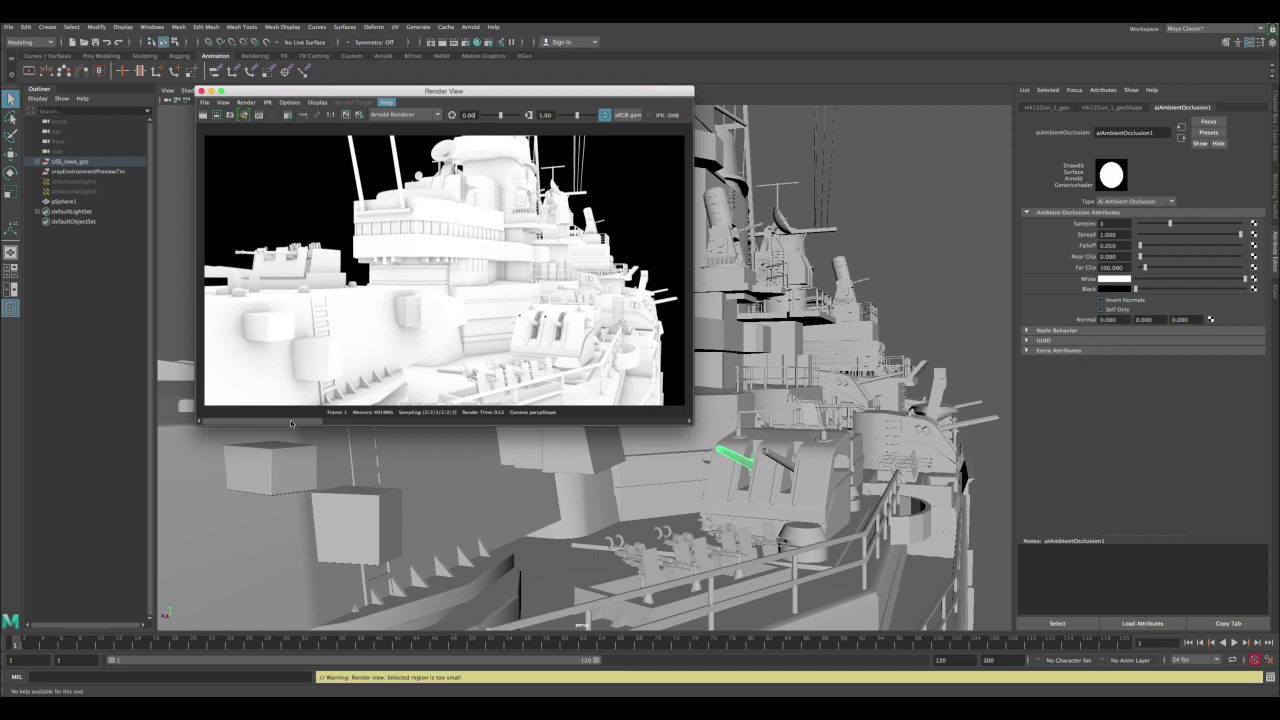
Step: Remove one of the earlier kept renders and return to the render made with Falloff 0.050
{"action": "left_click_drag", "start_coordinate": [292, 423], "coordinate": [356, 418]}
{"action": "left_click", "coordinate": [359, 116]}
{"action": "mouse_move", "coordinate": [298, 421]}
{"action": "left_mouse_down"}
{"action": "mouse_move", "coordinate": [410, 421]}
{"action": "mouse_move", "coordinate": [265, 421]}
{"action": "mouse_move", "coordinate": [344, 421]}
{"action": "mouse_move", "coordinate": [290, 420]}
{"action": "left_mouse_up"}
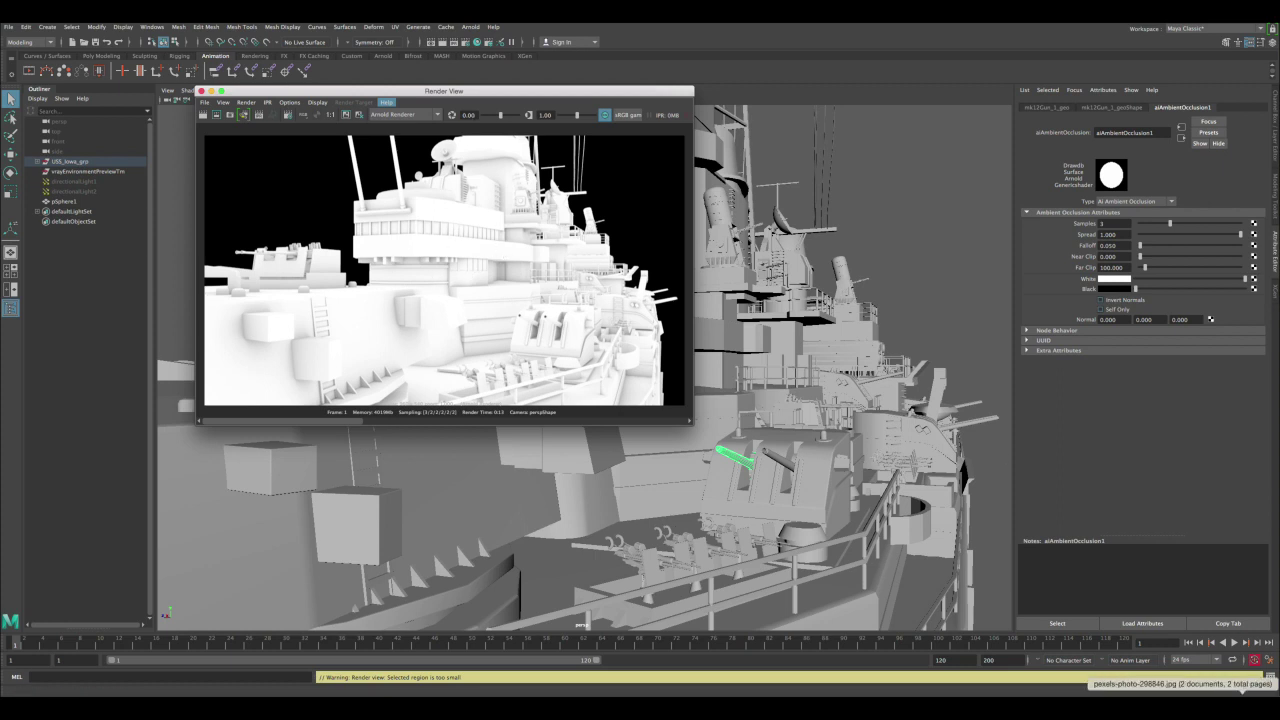
Step: Bring back the rope photo beside the render and compare the shading around its wooden peg with the ship's hull
{"action": "left_click", "coordinate": [1200, 708]}
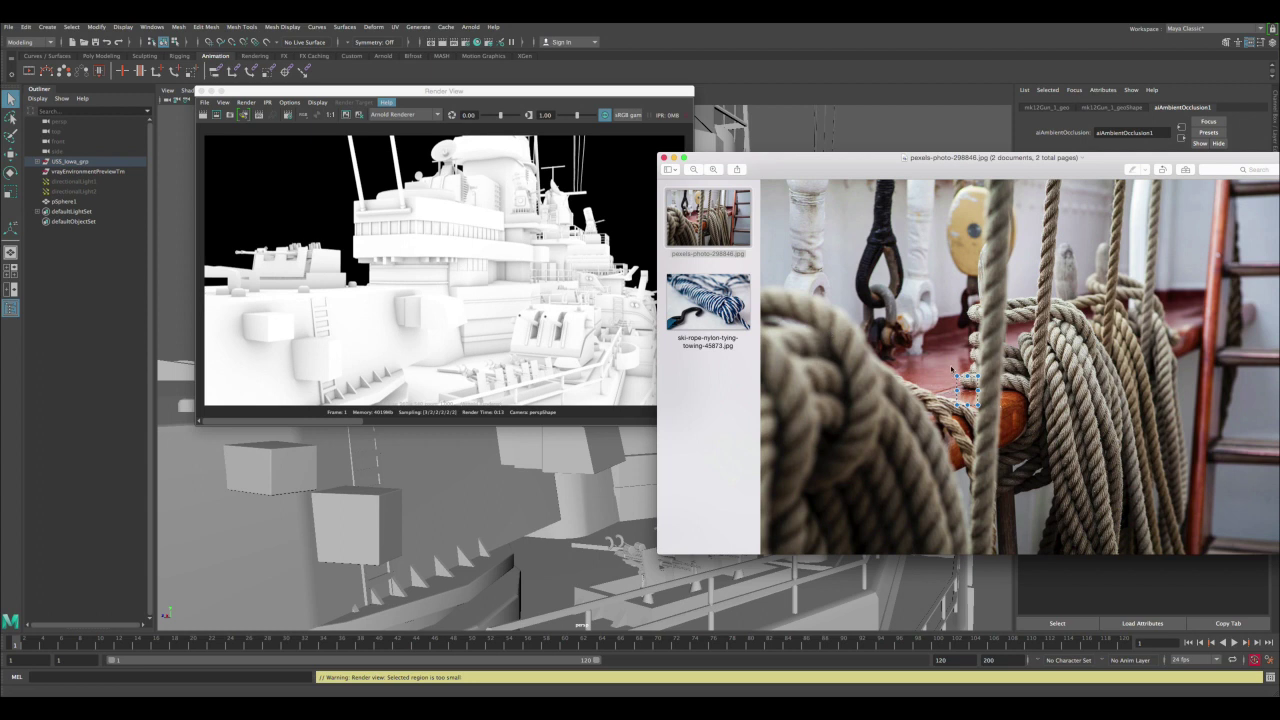
{"action": "left_click_drag", "start_coordinate": [958, 382], "coordinate": [1036, 421]}
{"action": "left_click_drag", "start_coordinate": [471, 92], "coordinate": [463, 91]}
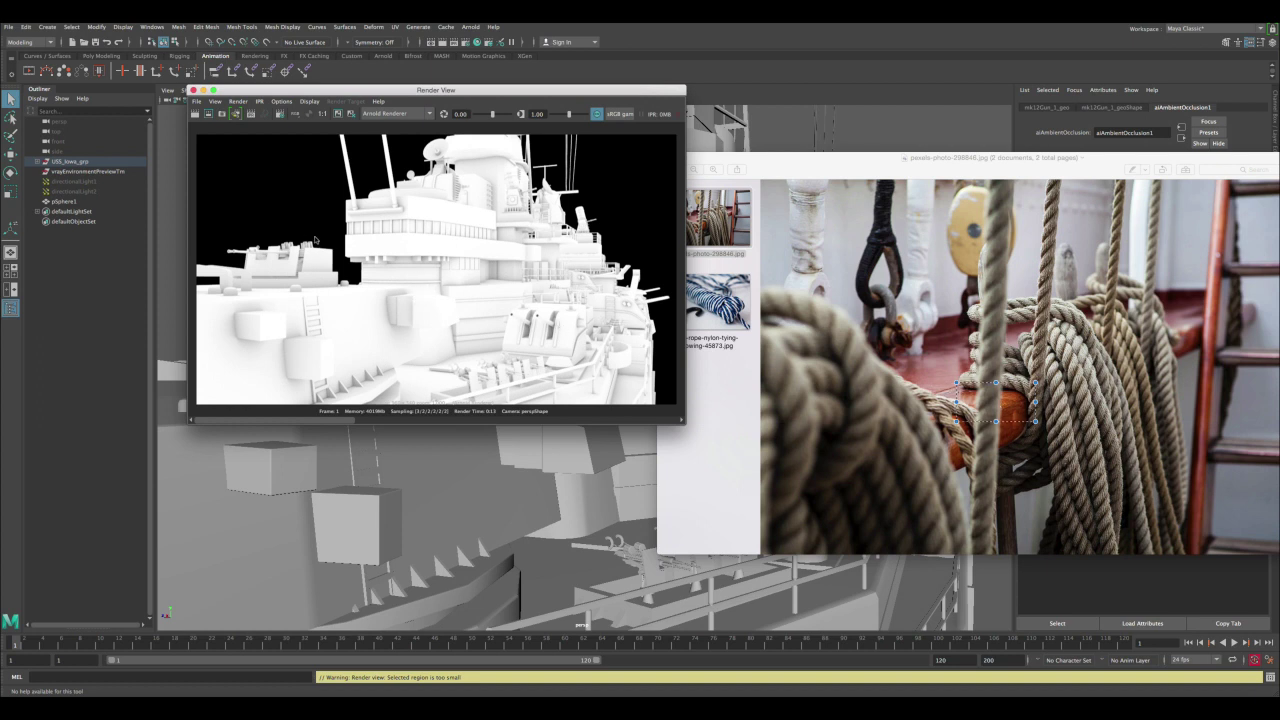
{"action": "left_click_drag", "start_coordinate": [274, 235], "coordinate": [372, 357]}
{"action": "left_click", "coordinate": [465, 311]}
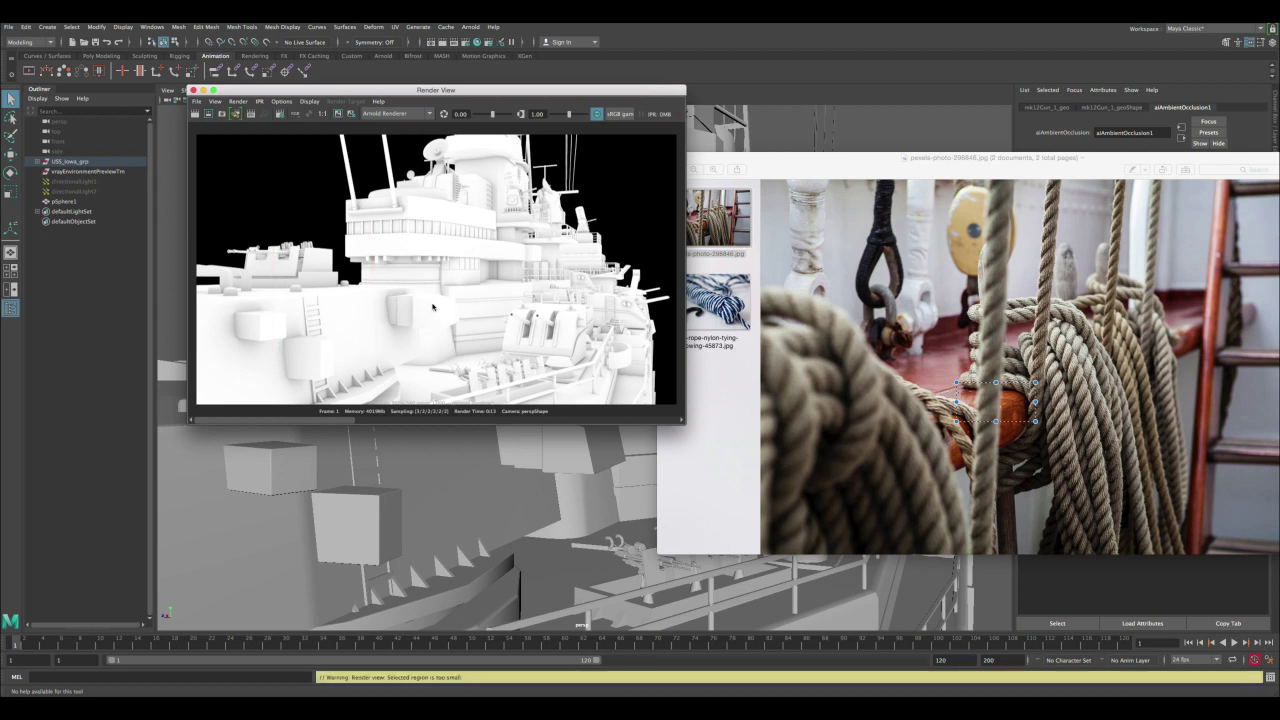